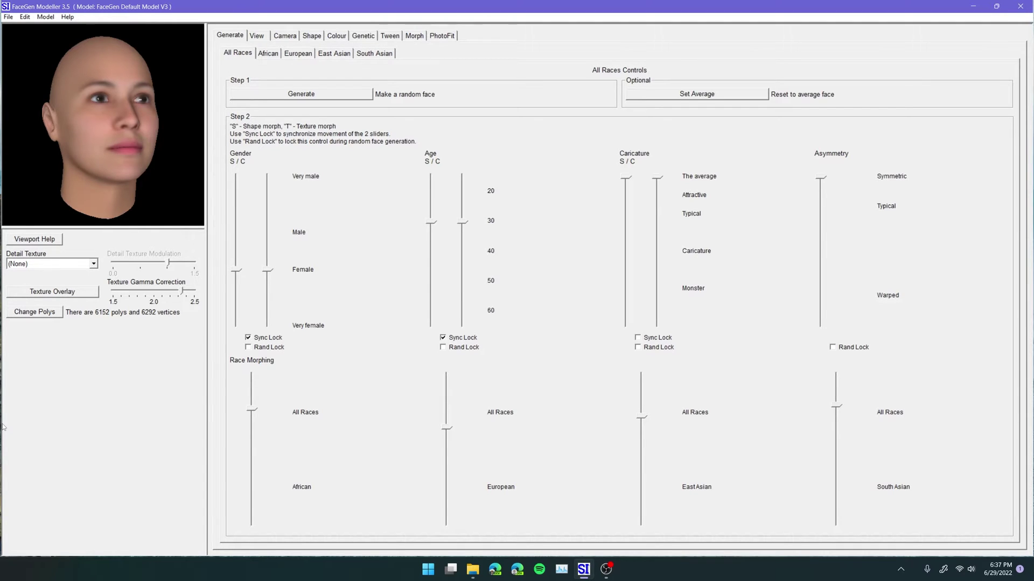
Step: Start a PhotoFit head and load Front.jpg as the frontal image
{"action": "left_click", "coordinate": [441, 36]}
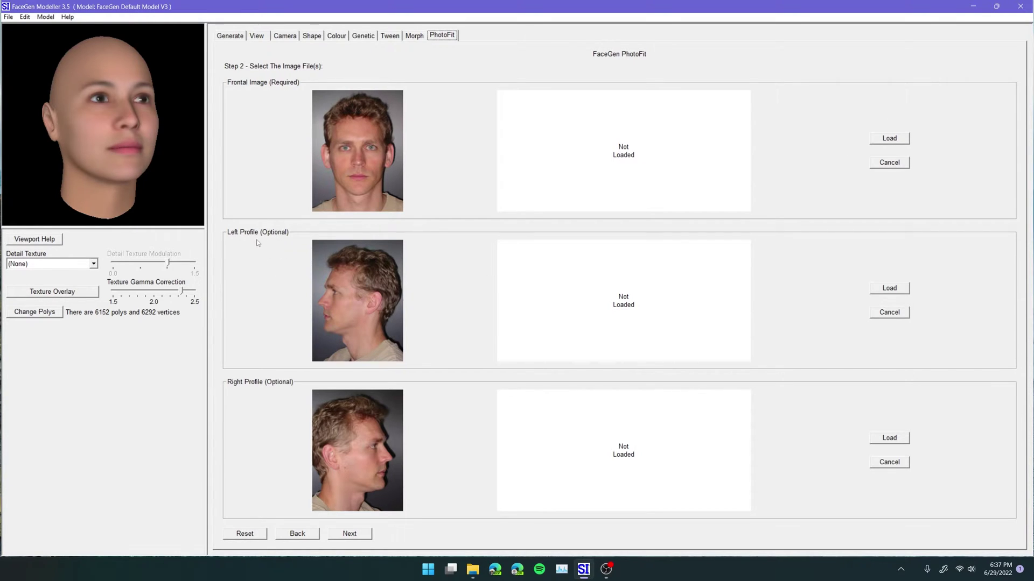
{"action": "left_click", "coordinate": [895, 141]}
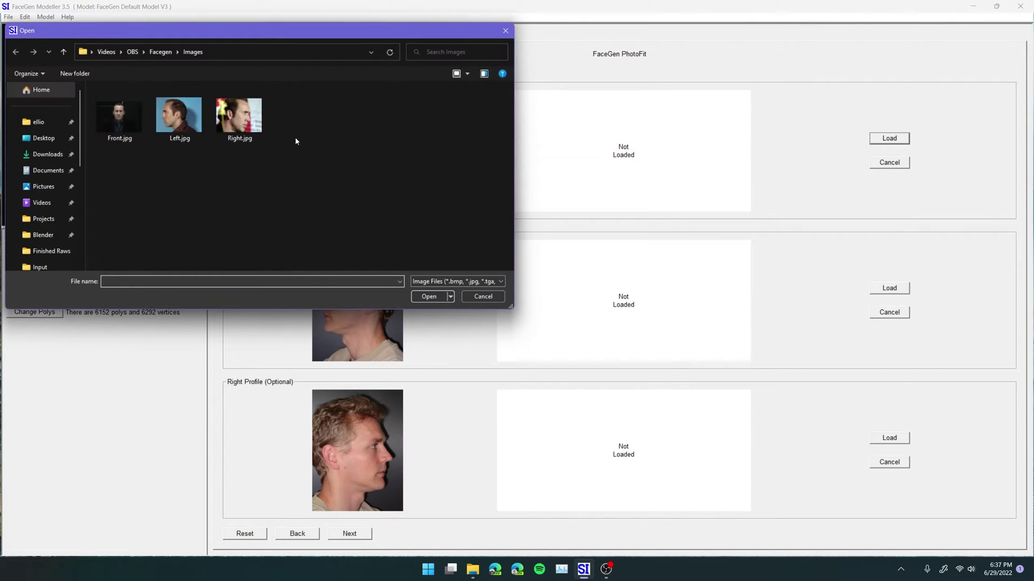
{"action": "left_click", "coordinate": [134, 117]}
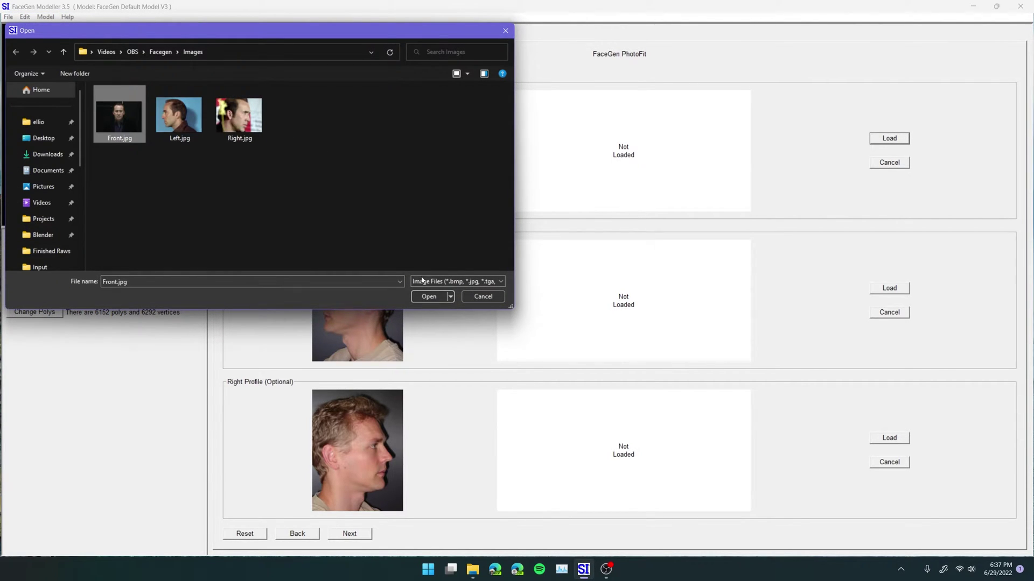
{"action": "left_click", "coordinate": [439, 296]}
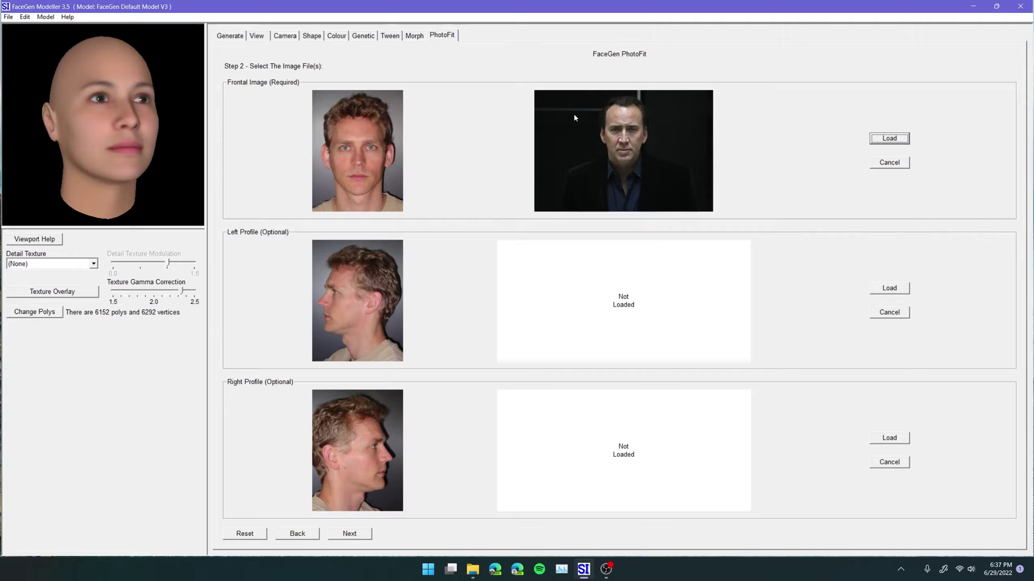
Step: Load Left.jpg and Right.jpg as the profile images and continue to frontal feature points
{"action": "left_click", "coordinate": [894, 288]}
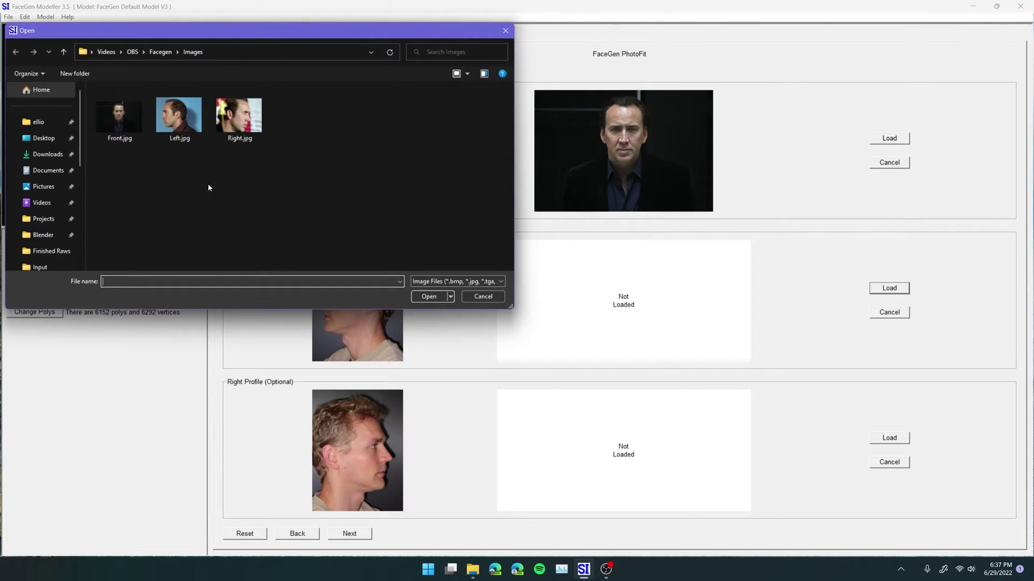
{"action": "left_click", "coordinate": [173, 135]}
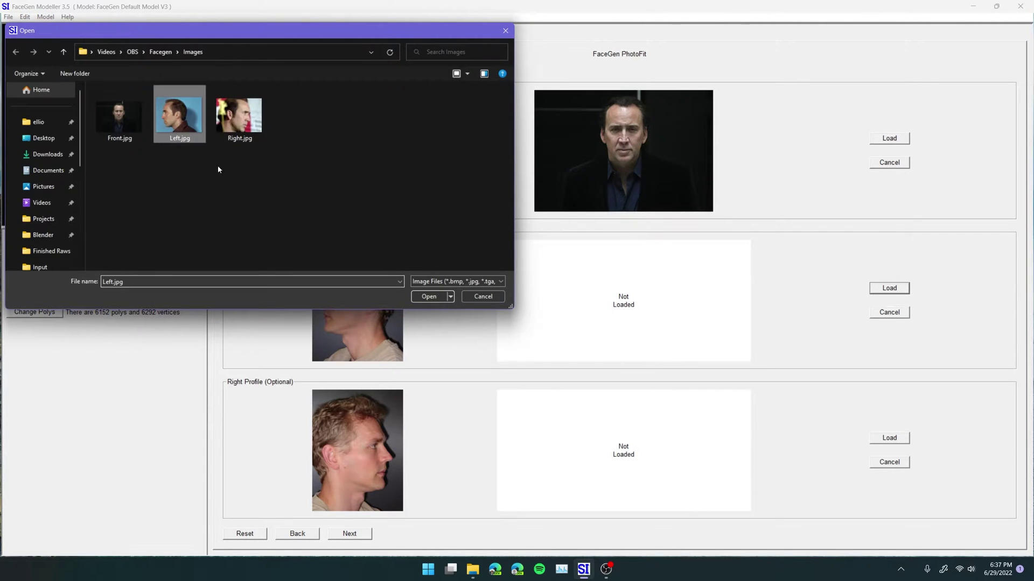
{"action": "left_click", "coordinate": [429, 296]}
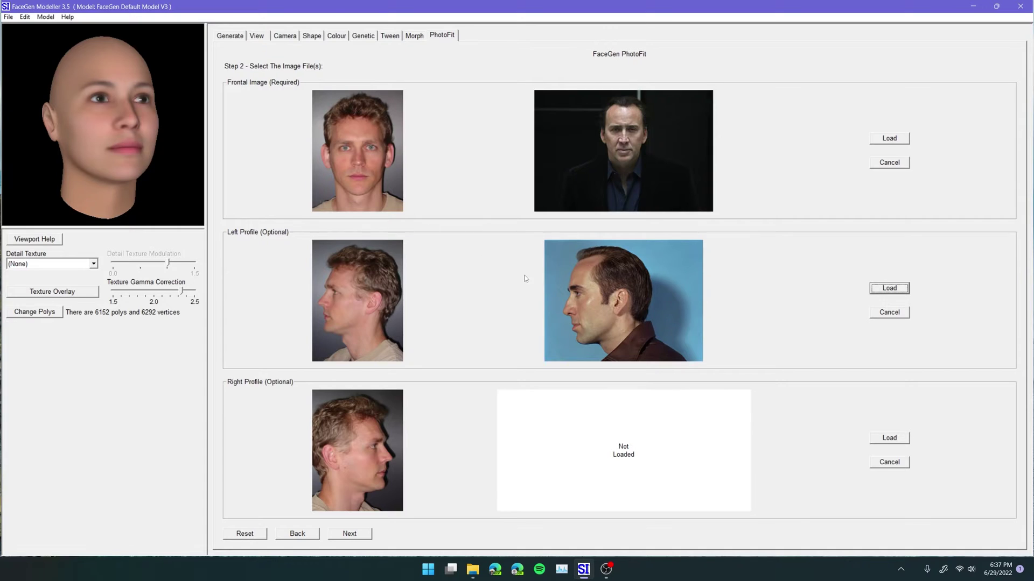
{"action": "left_click", "coordinate": [889, 439]}
{"action": "left_click", "coordinate": [235, 114]}
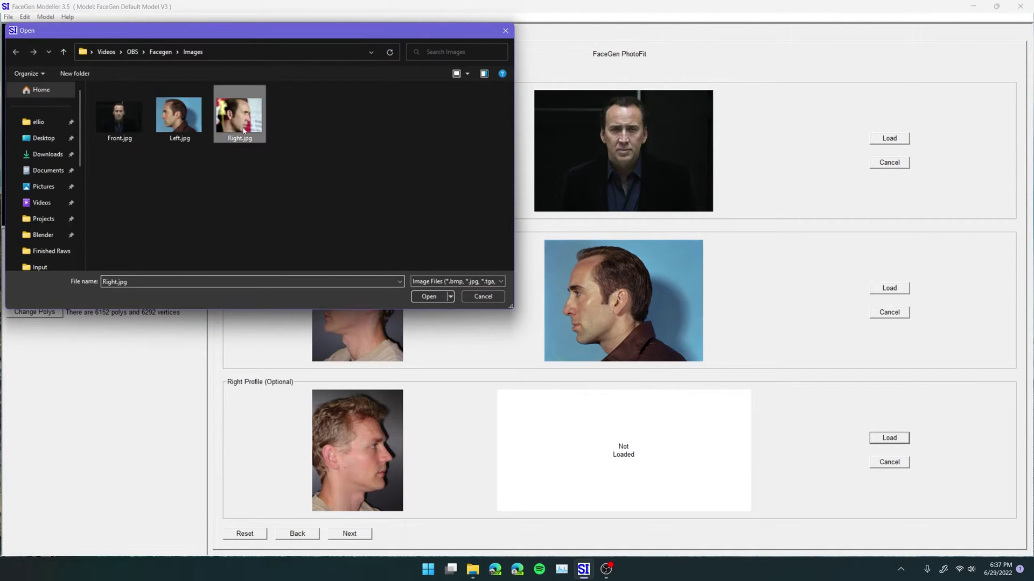
{"action": "left_click", "coordinate": [429, 296]}
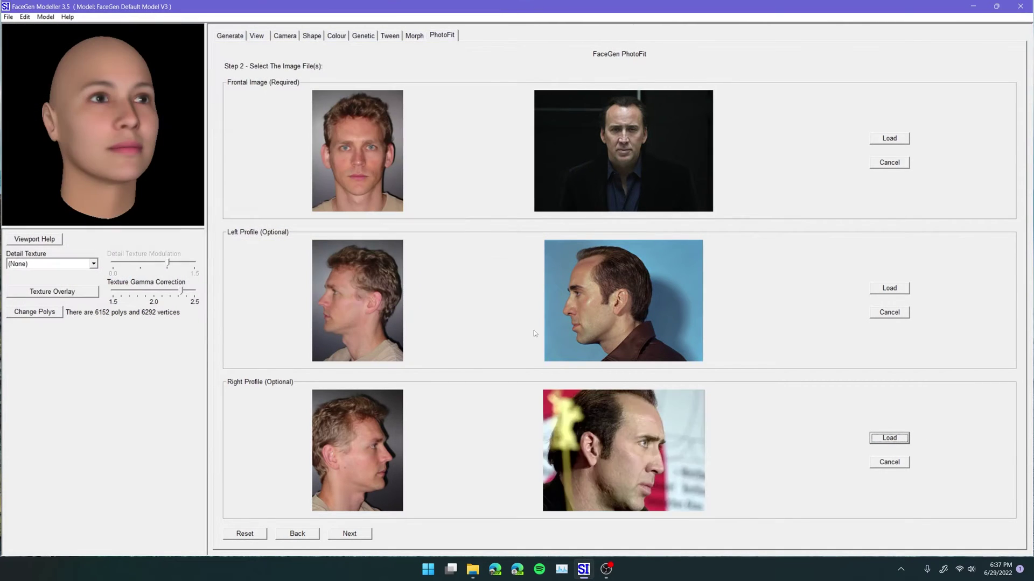
{"action": "left_click", "coordinate": [349, 534]}
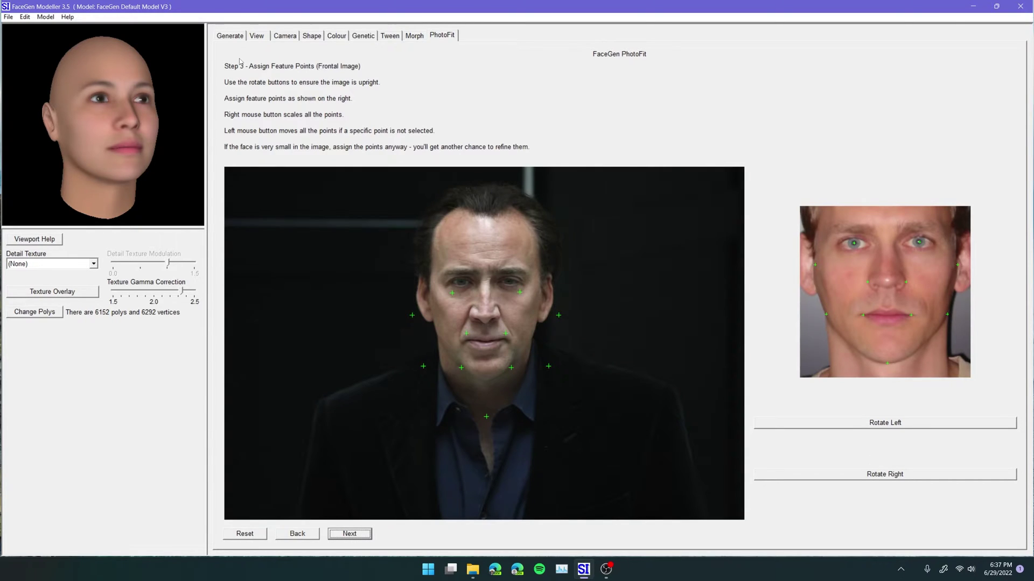
Step: Place the eye, cheek, mouth-corner and chin points on Front.jpg, then go to the close-up crop
{"action": "left_click_drag", "start_coordinate": [452, 293], "coordinate": [460, 282]}
{"action": "left_click_drag", "start_coordinate": [519, 291], "coordinate": [509, 282]}
{"action": "left_click_drag", "start_coordinate": [412, 315], "coordinate": [431, 308]}
{"action": "left_click_drag", "start_coordinate": [559, 315], "coordinate": [540, 305]}
{"action": "left_click_drag", "start_coordinate": [466, 334], "coordinate": [501, 318]}
{"action": "left_click_drag", "start_coordinate": [442, 335], "coordinate": [439, 338]}
{"action": "left_click_drag", "start_coordinate": [461, 368], "coordinate": [463, 340]}
{"action": "left_click_drag", "start_coordinate": [489, 411], "coordinate": [484, 392]}
{"action": "left_click", "coordinate": [359, 533]}
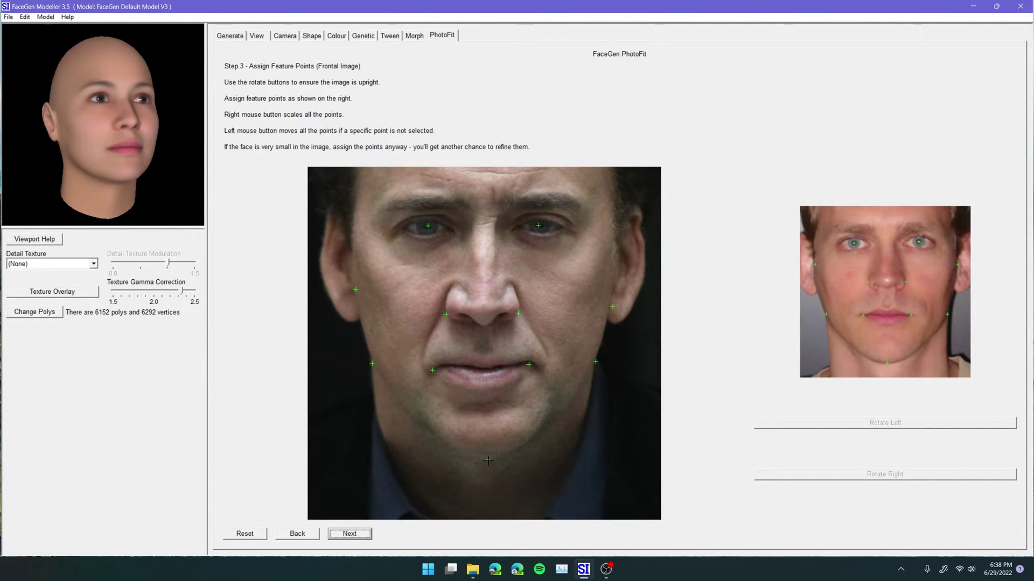
Step: Align the chin, nose and lip points on the left profile, then refine both profiles close-up
{"action": "left_click", "coordinate": [362, 535]}
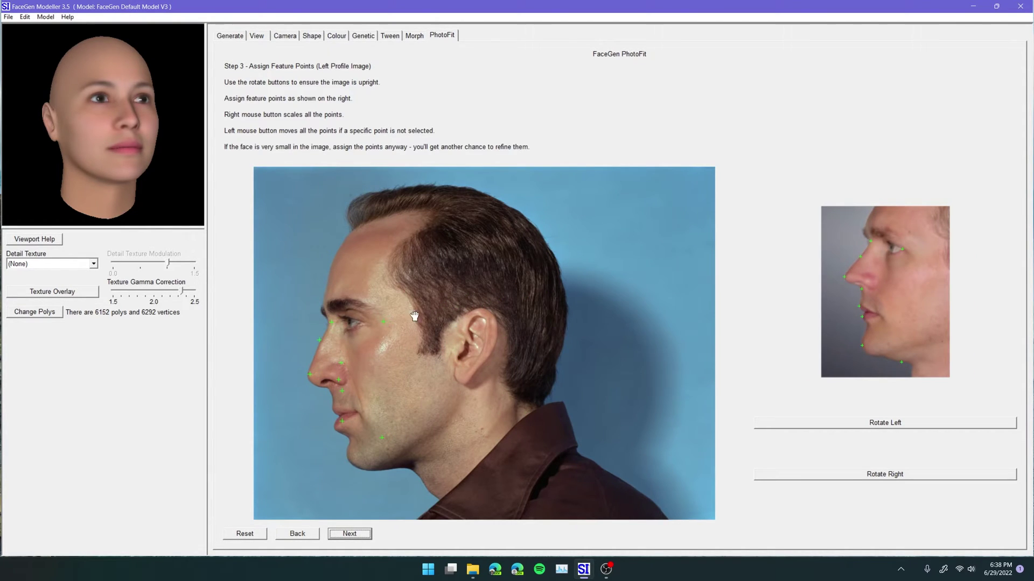
{"action": "left_click_drag", "start_coordinate": [382, 438], "coordinate": [407, 467]}
{"action": "left_click_drag", "start_coordinate": [339, 380], "coordinate": [339, 370]}
{"action": "left_click", "coordinate": [362, 478]}
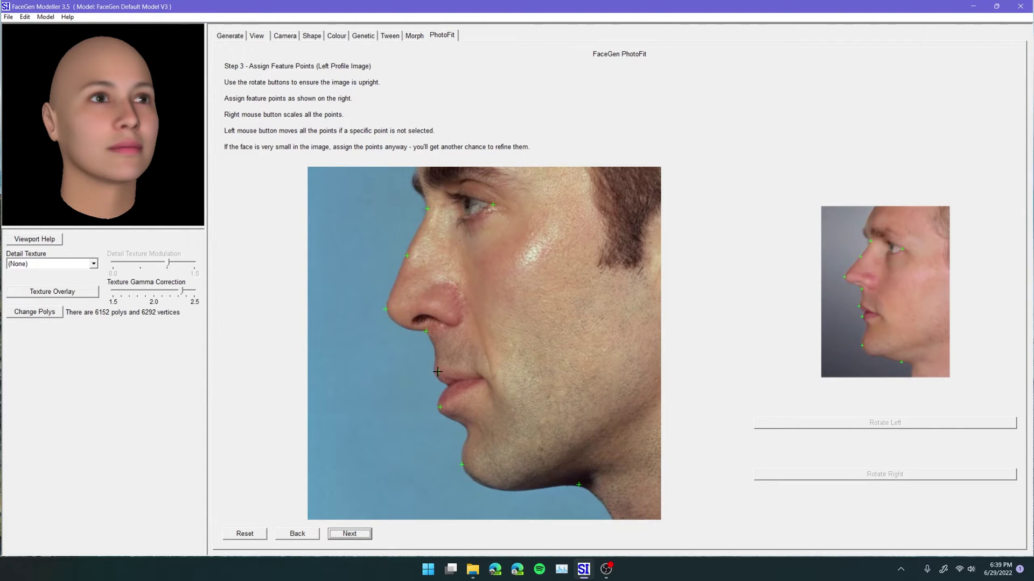
{"action": "key", "text": "Return"}
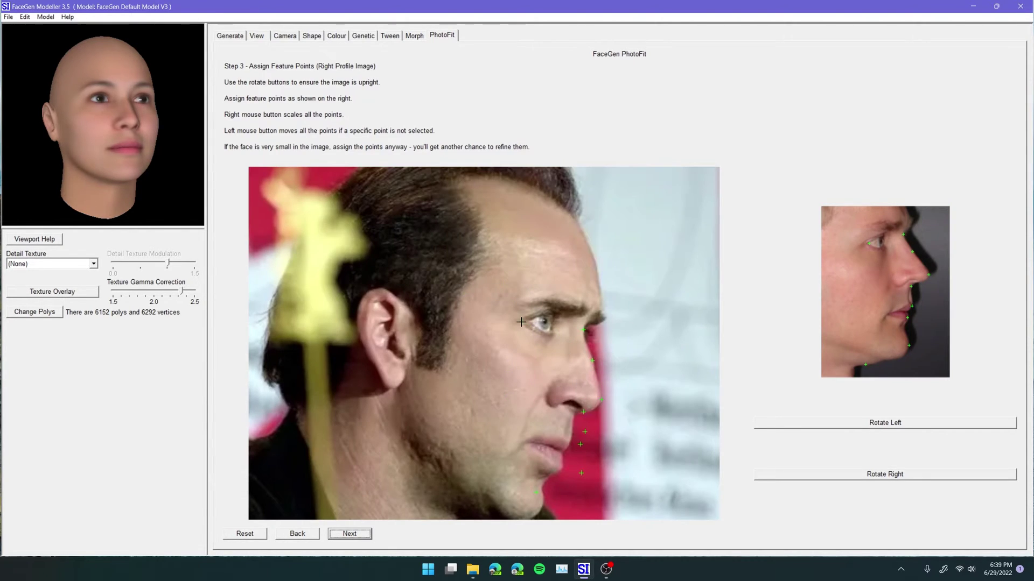
{"action": "left_click", "coordinate": [544, 504]}
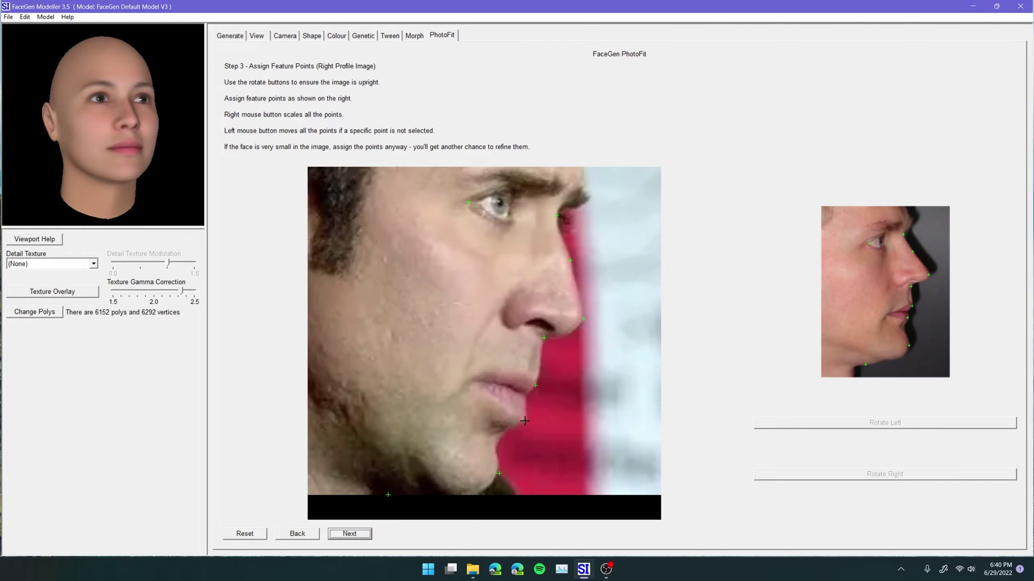
Step: Enable detail texture from the side photos and run the PhotoFit
{"action": "left_click", "coordinate": [360, 535]}
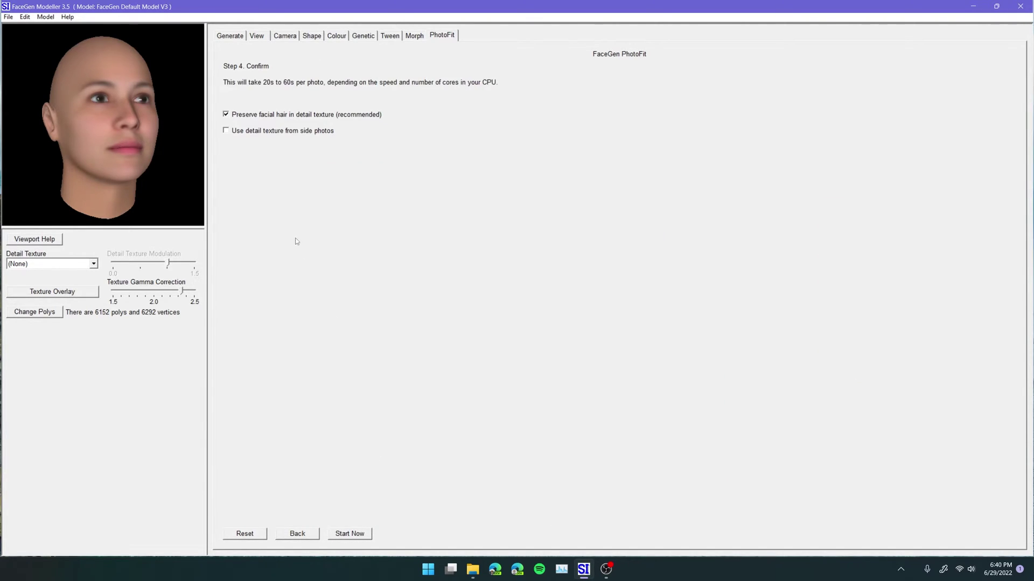
{"action": "left_click", "coordinate": [302, 133]}
{"action": "left_click", "coordinate": [351, 534]}
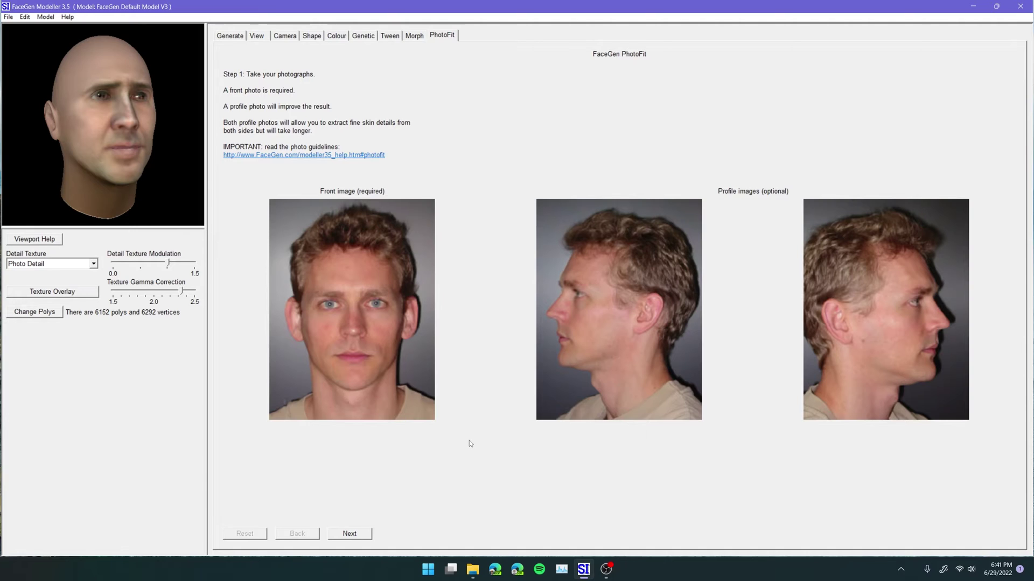
Step: Orbit the fitted head to inspect both of its sides
{"action": "left_click_drag", "start_coordinate": [122, 98], "coordinate": [159, 124]}
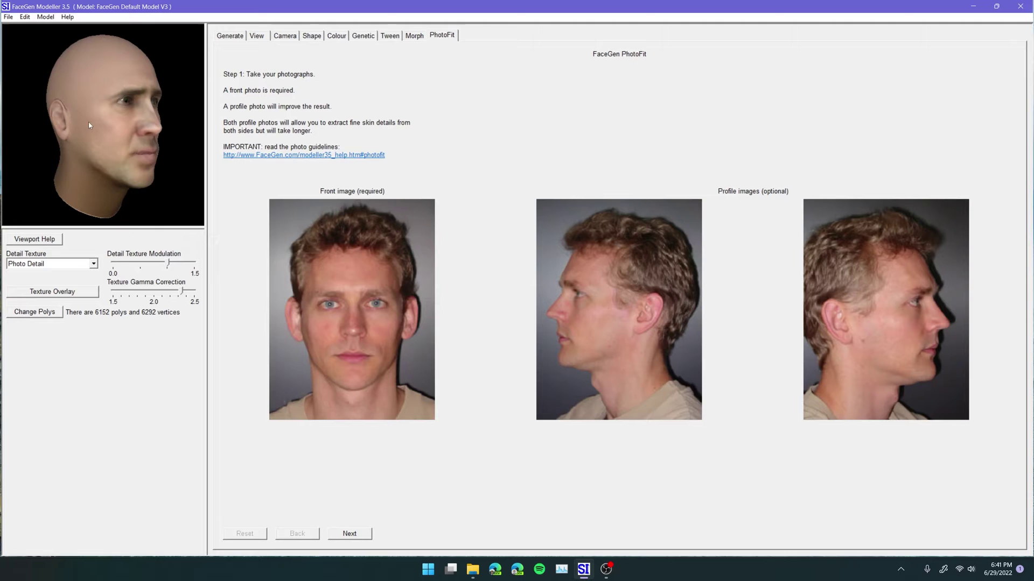
{"action": "left_click_drag", "start_coordinate": [89, 125], "coordinate": [150, 241]}
Step: Fine-tune the detail texture modulation, checking it from frontal and three-quarter views
{"action": "left_click", "coordinate": [148, 264]}
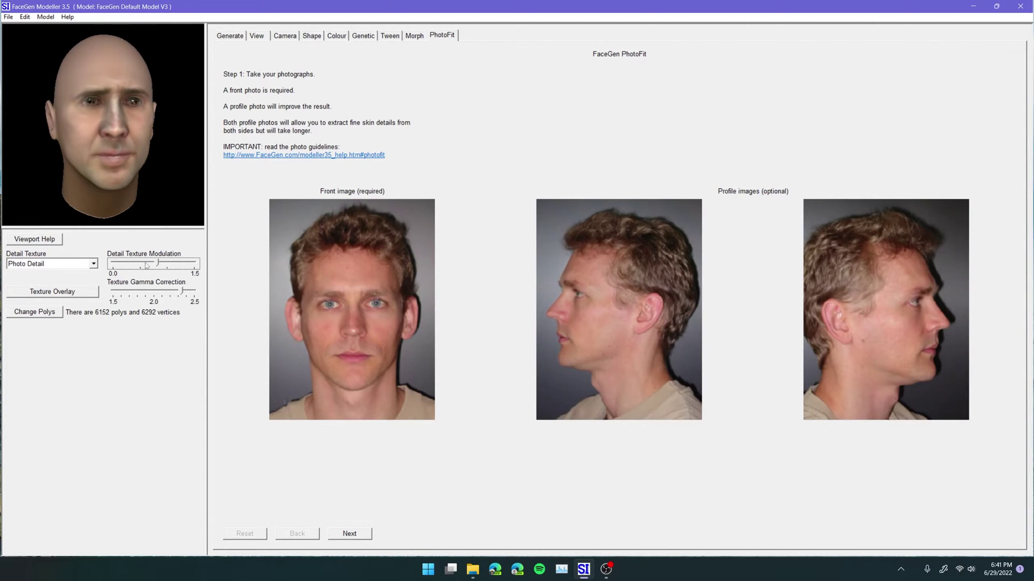
{"action": "left_click", "coordinate": [146, 265]}
{"action": "left_click_drag", "start_coordinate": [102, 137], "coordinate": [149, 178]}
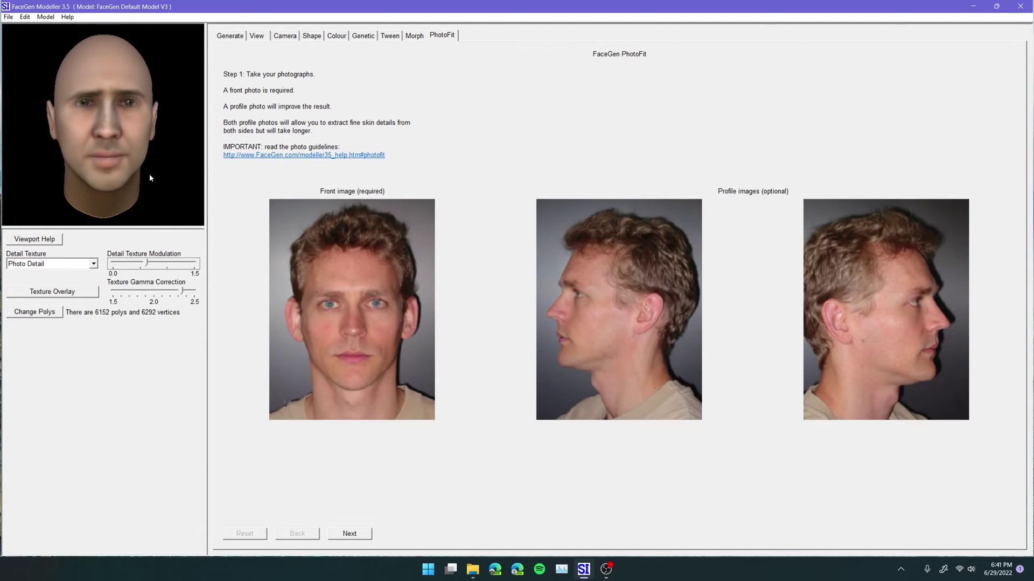
{"action": "left_click", "coordinate": [189, 264]}
{"action": "left_click", "coordinate": [188, 265]}
{"action": "left_click", "coordinate": [181, 264]}
{"action": "left_click_drag", "start_coordinate": [133, 135], "coordinate": [101, 139]}
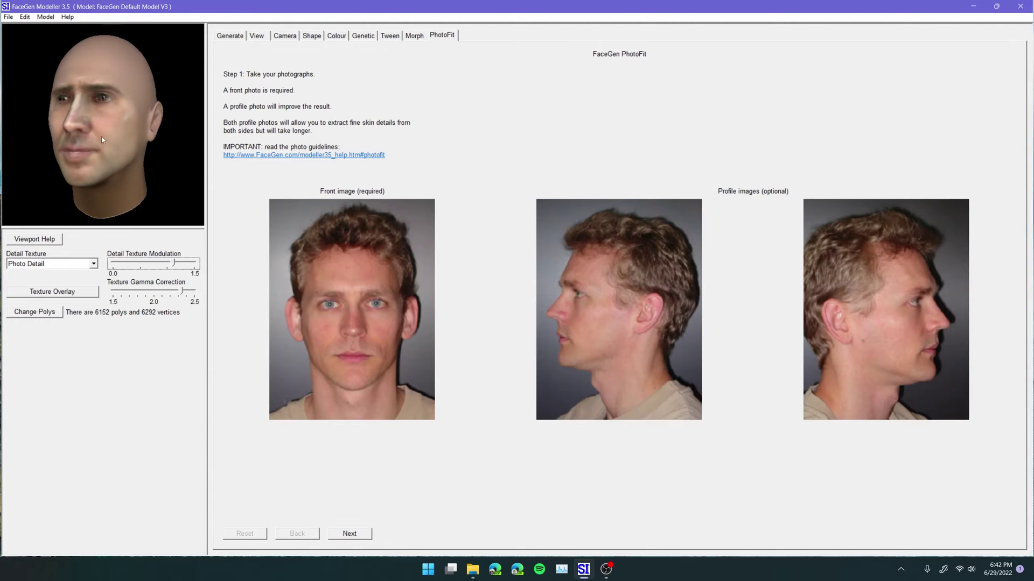
{"action": "left_click", "coordinate": [160, 267]}
Step: Set the texture gamma correction to about 2.0 after checking the head in profile
{"action": "left_click_drag", "start_coordinate": [98, 137], "coordinate": [135, 123]}
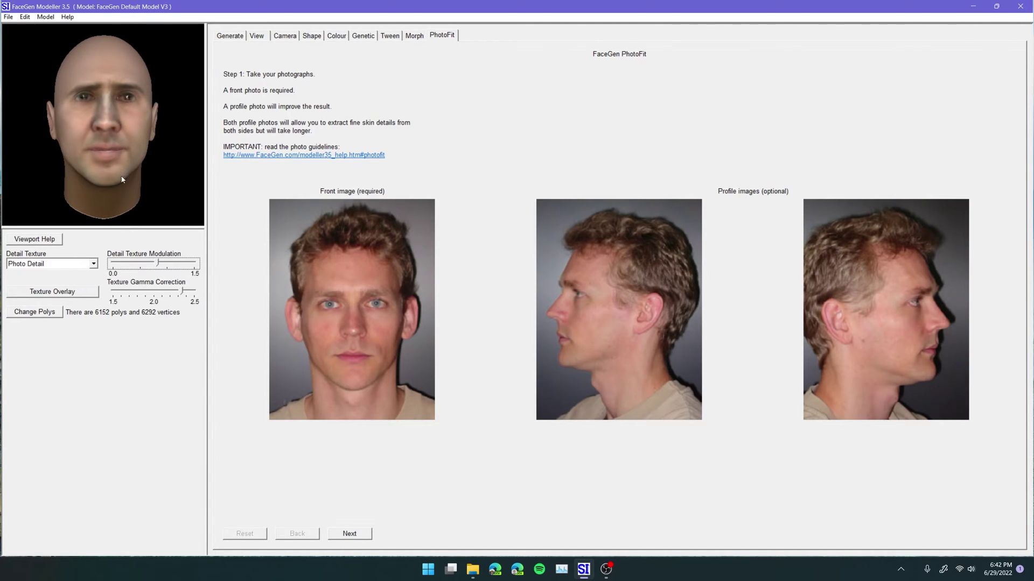
{"action": "left_click_drag", "start_coordinate": [122, 180], "coordinate": [194, 151]}
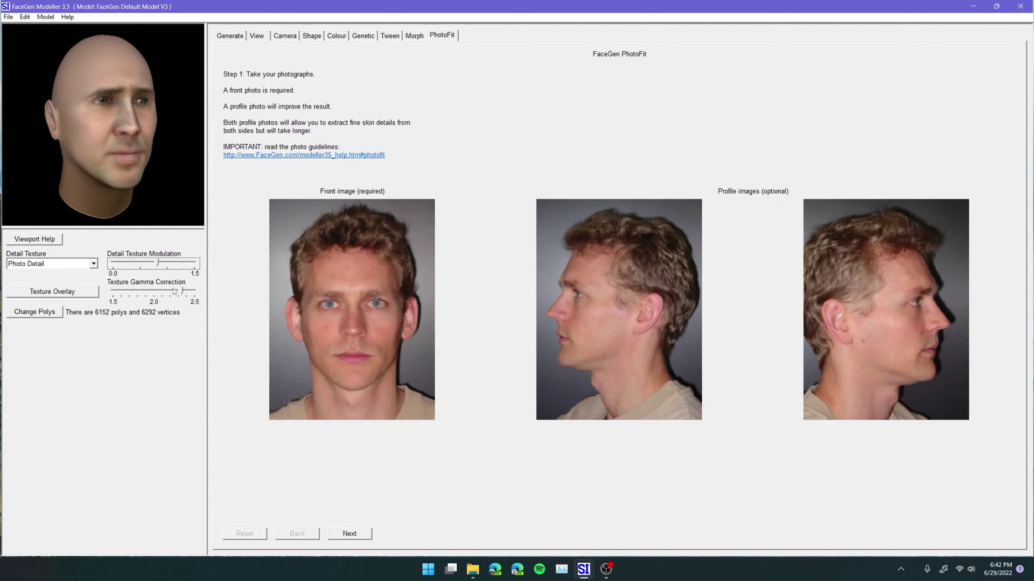
{"action": "mouse_move", "coordinate": [175, 291]}
{"action": "left_mouse_down"}
{"action": "mouse_move", "coordinate": [165, 292]}
{"action": "mouse_move", "coordinate": [203, 299]}
{"action": "mouse_move", "coordinate": [144, 292]}
{"action": "mouse_move", "coordinate": [186, 290]}
{"action": "mouse_move", "coordinate": [155, 295]}
{"action": "left_mouse_up"}
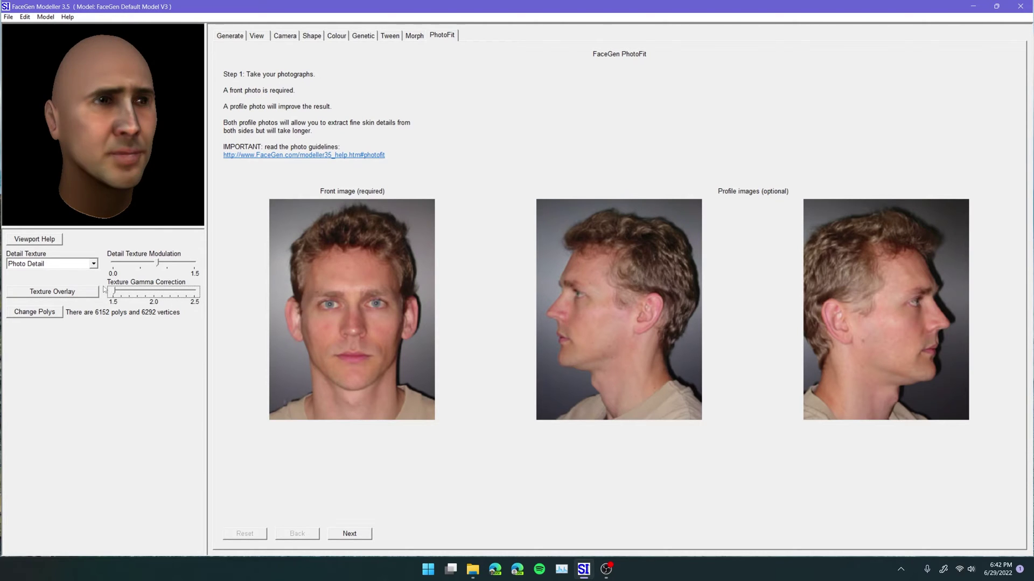
{"action": "left_click_drag", "start_coordinate": [114, 291], "coordinate": [139, 292]}
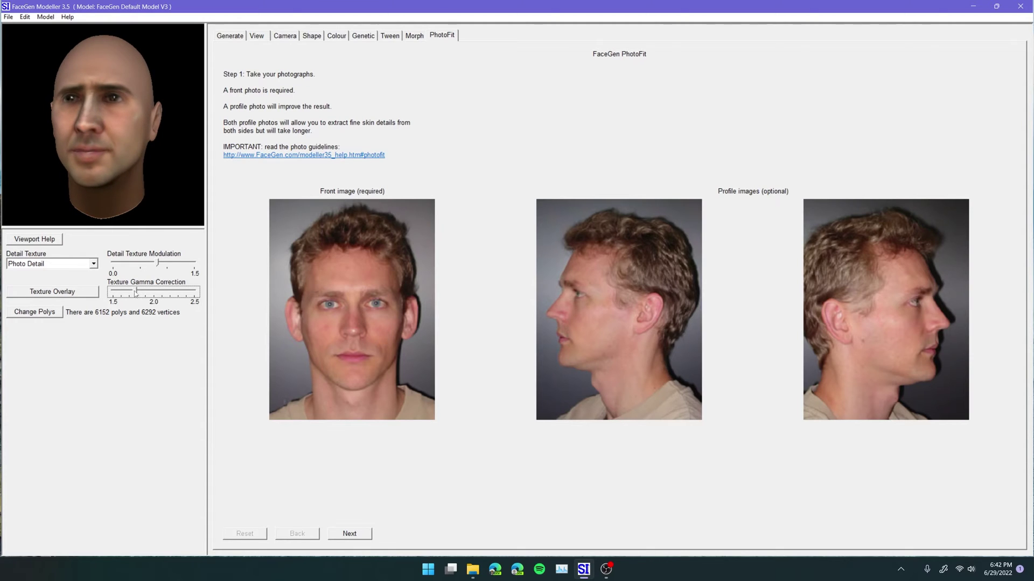
{"action": "left_click_drag", "start_coordinate": [151, 296], "coordinate": [160, 291]}
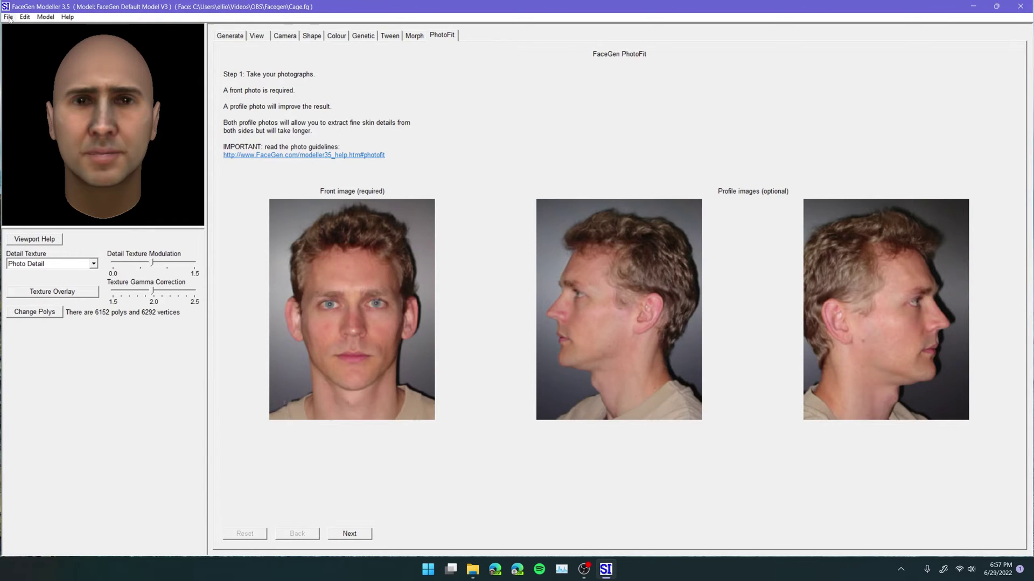
Step: Export the head as a Wavefront OBJ file named Cage
{"action": "left_click", "coordinate": [8, 17]}
{"action": "left_click", "coordinate": [47, 67]}
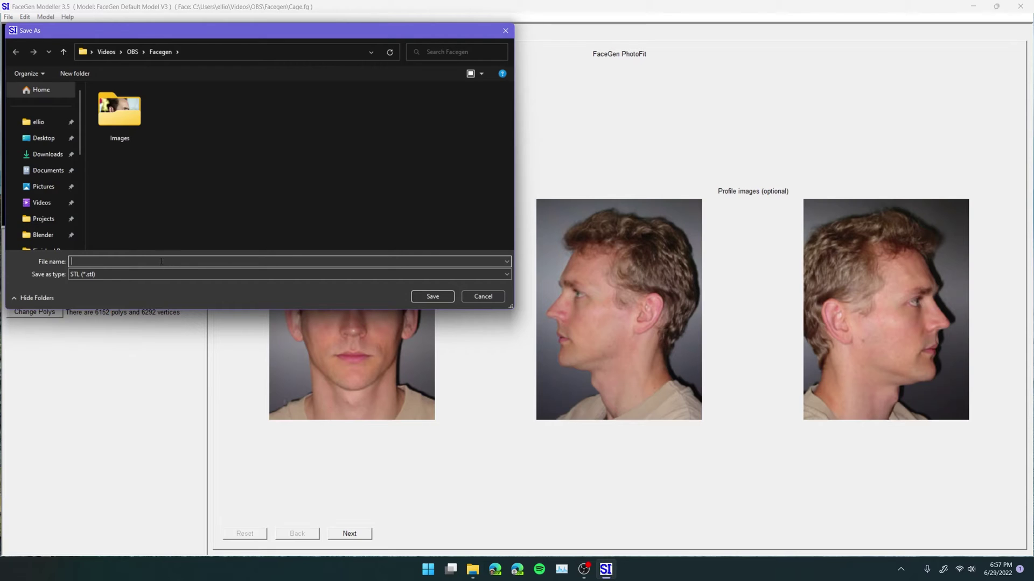
{"action": "left_click", "coordinate": [155, 274]}
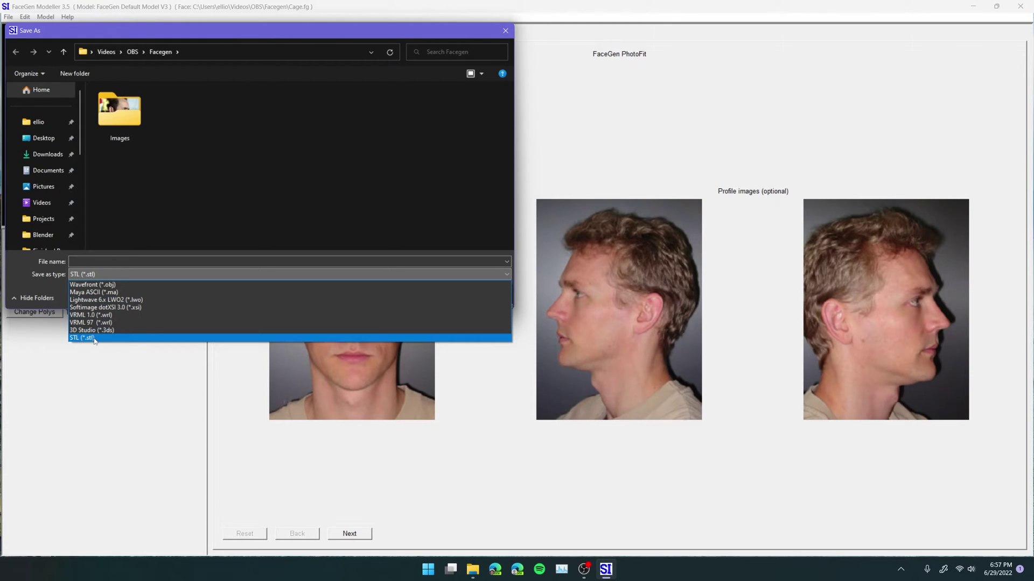
{"action": "left_click", "coordinate": [109, 287]}
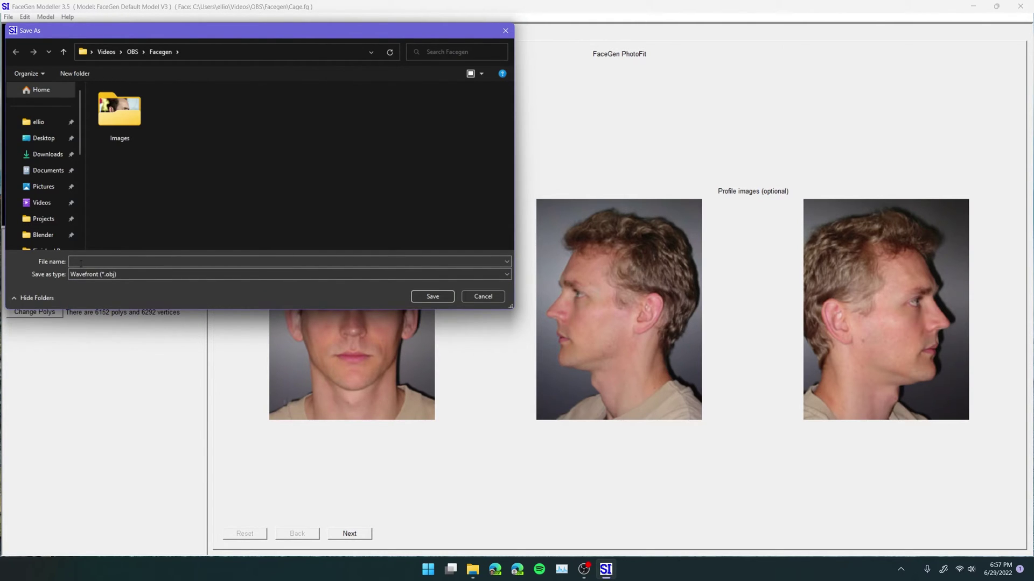
{"action": "left_click", "coordinate": [101, 263]}
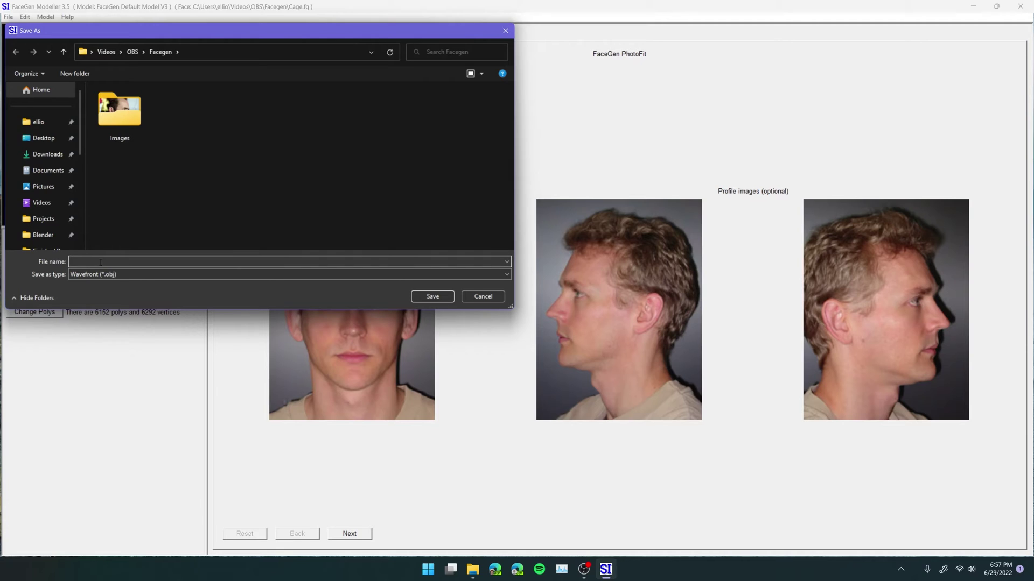
{"action": "type", "text": "Cage"}
{"action": "key", "text": "Return"}
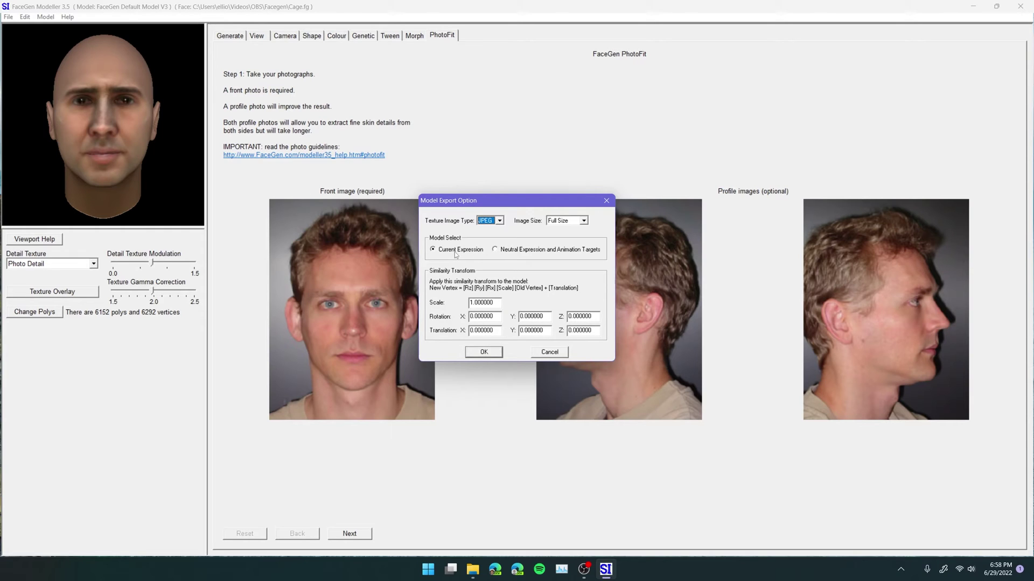
Step: Accept the JPEG, Full Size, Current Expression, scale 1.0 export options
{"action": "left_click", "coordinate": [484, 353]}
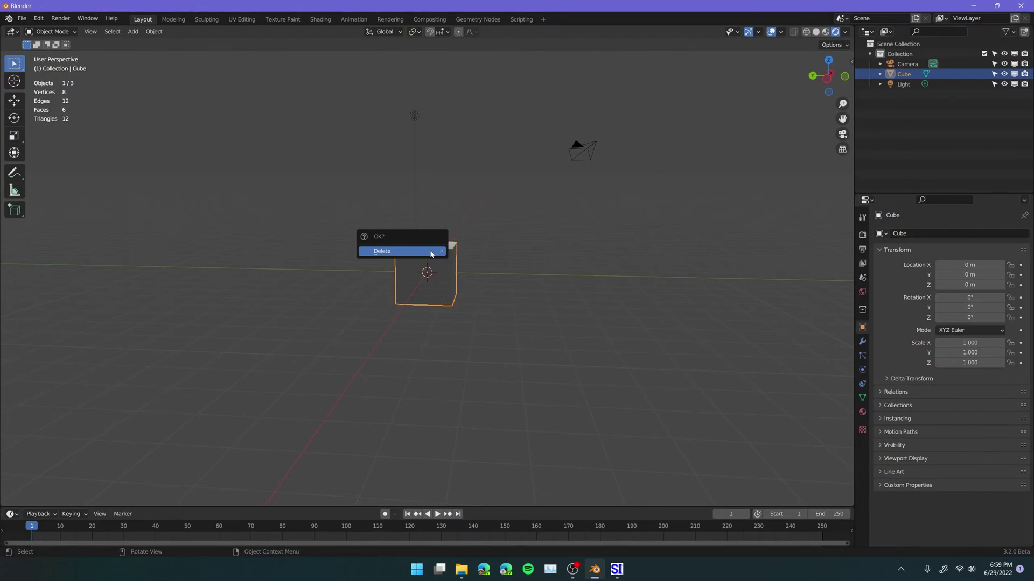
Step: Delete the default cube from the Blender scene
{"action": "left_click", "coordinate": [432, 252]}
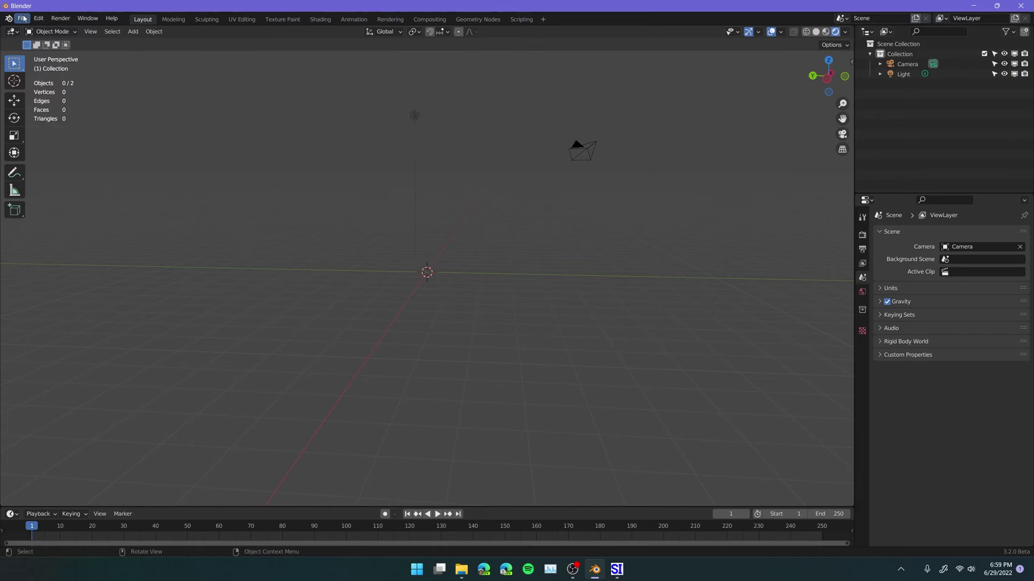
Step: Start a Wavefront OBJ import in Blender and select Cage.obj from the Facegen folder
{"action": "left_click", "coordinate": [22, 19]}
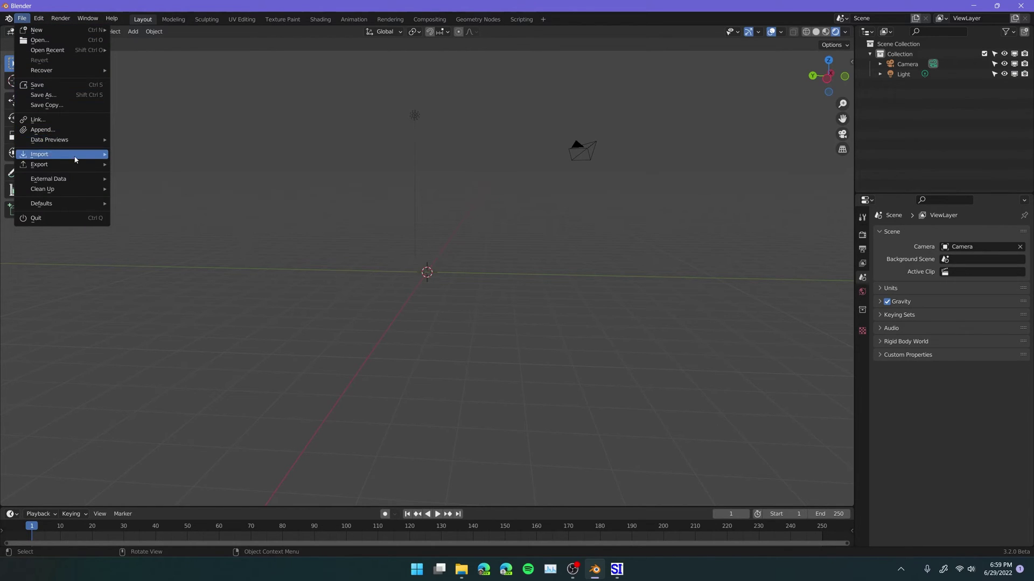
{"action": "mouse_move", "coordinate": [62, 157]}
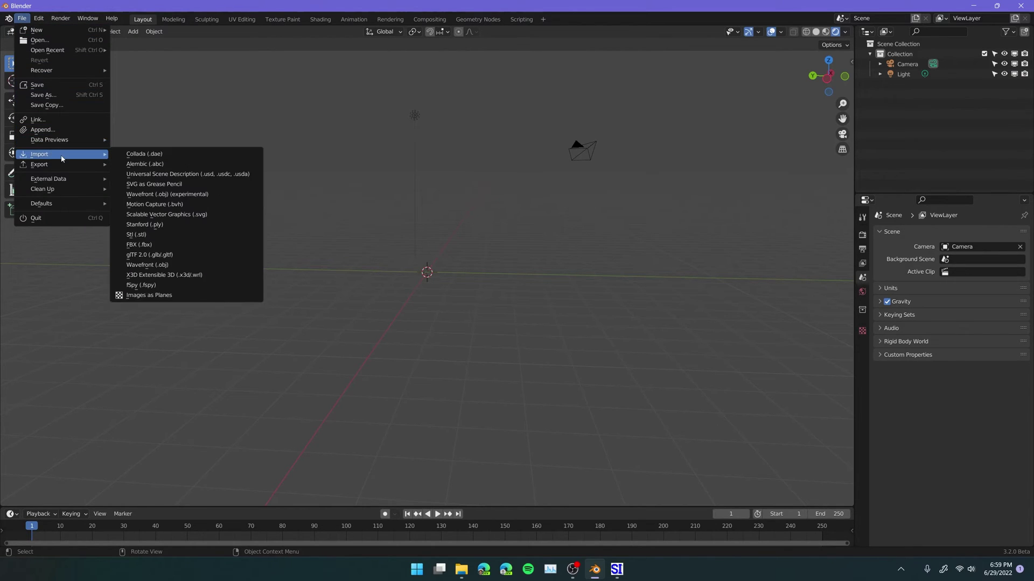
{"action": "left_click", "coordinate": [181, 194]}
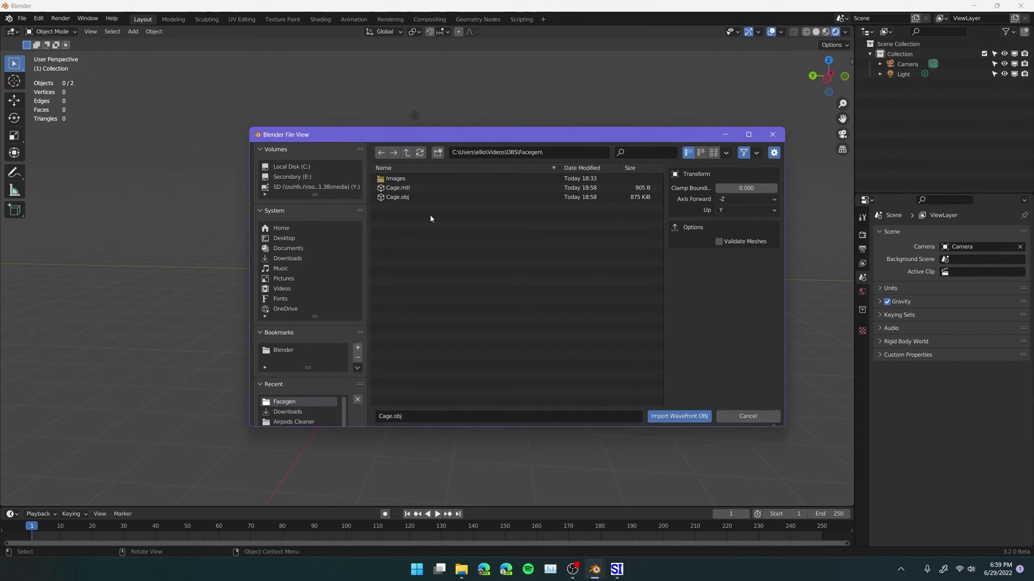
{"action": "left_click", "coordinate": [412, 196]}
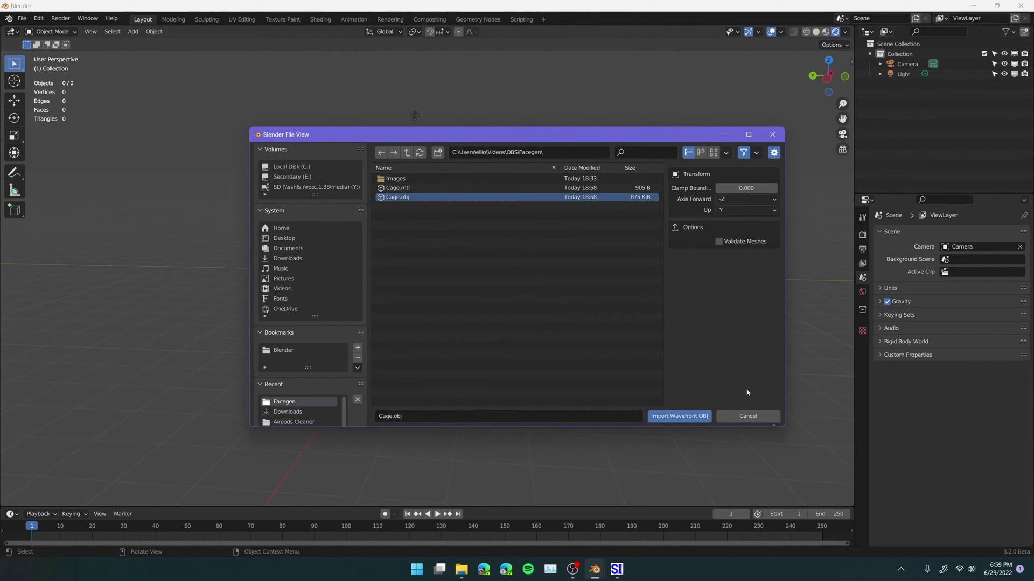
Step: Import Cage.obj and scale the FaceGen head down to 0.021
{"action": "left_click", "coordinate": [689, 416]}
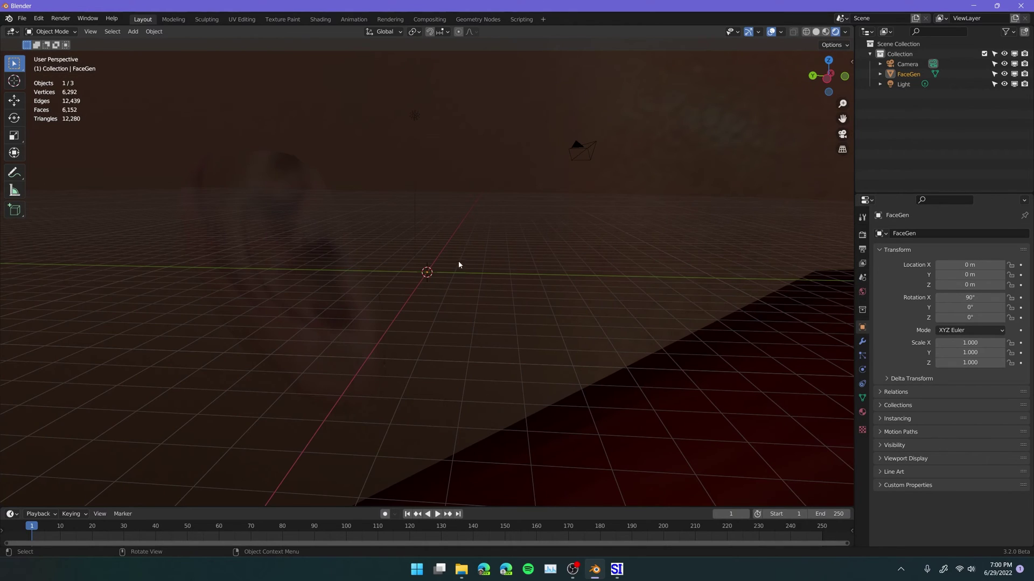
{"action": "scroll", "coordinate": [481, 253], "scroll_direction": "down", "scroll_amount": 6}
{"action": "middle_click_drag", "start_coordinate": [480, 253], "coordinate": [429, 270]}
{"action": "scroll", "coordinate": [429, 270], "scroll_direction": "up", "scroll_amount": 2}
{"action": "key", "text": "s"}
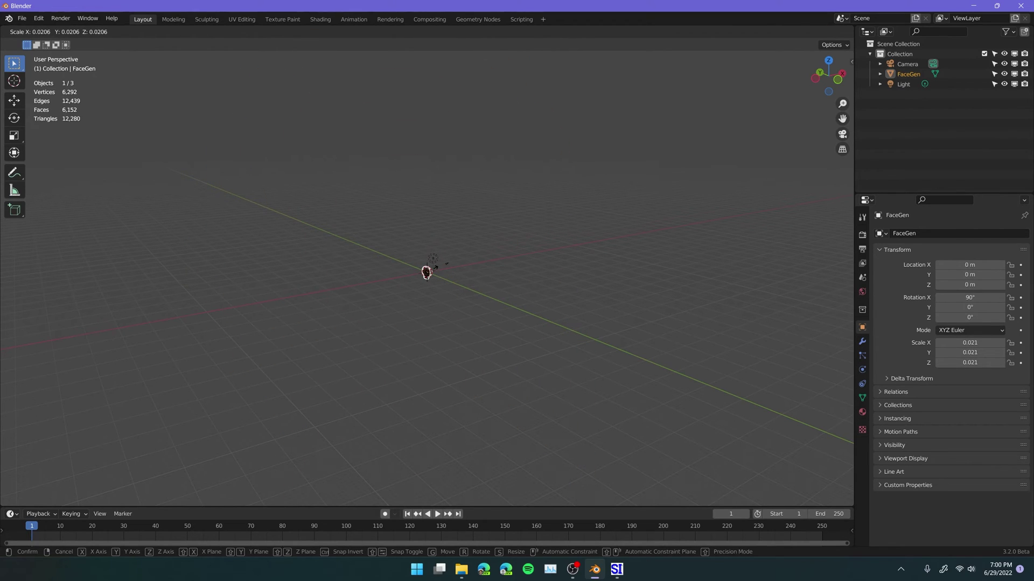
{"action": "left_click", "coordinate": [432, 273]}
{"action": "scroll", "coordinate": [432, 278], "scroll_direction": "up", "scroll_amount": 10}
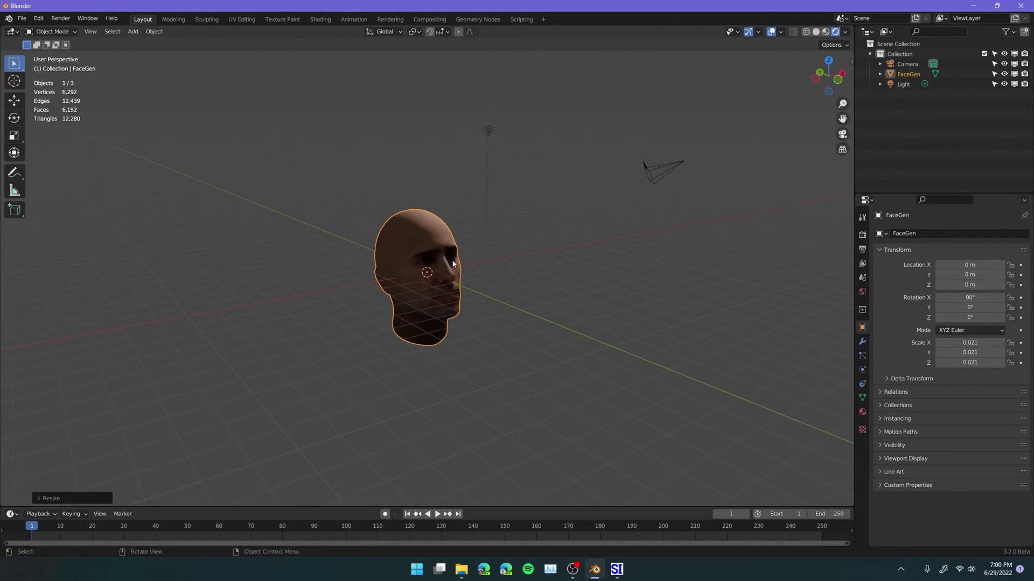
Step: Check the head's dimensions in the N panel, then shrink it further to about 0.014
{"action": "key", "text": "n"}
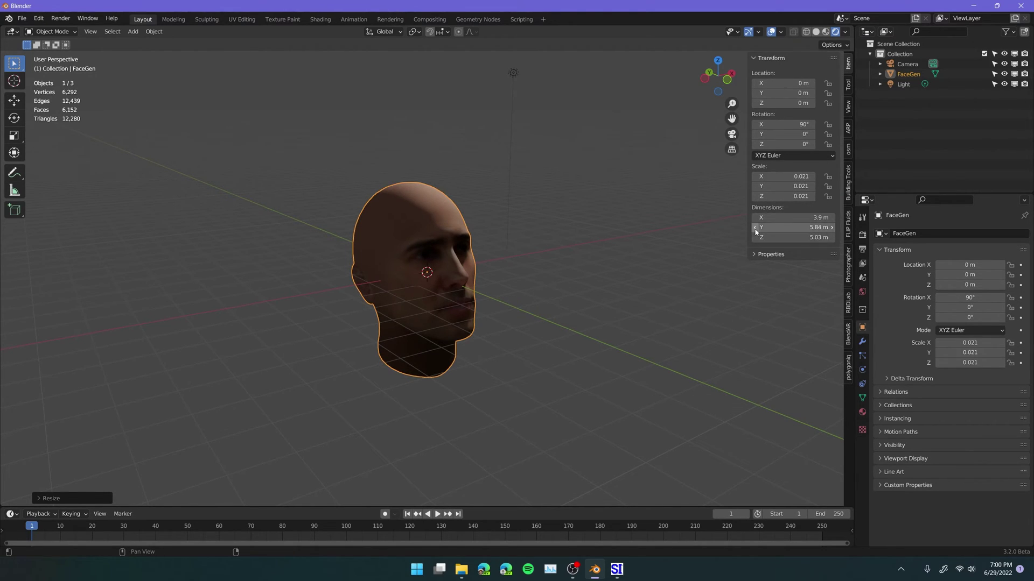
{"action": "key", "text": "n"}
{"action": "middle_click_drag", "start_coordinate": [544, 255], "coordinate": [609, 341]}
{"action": "key", "text": "s"}
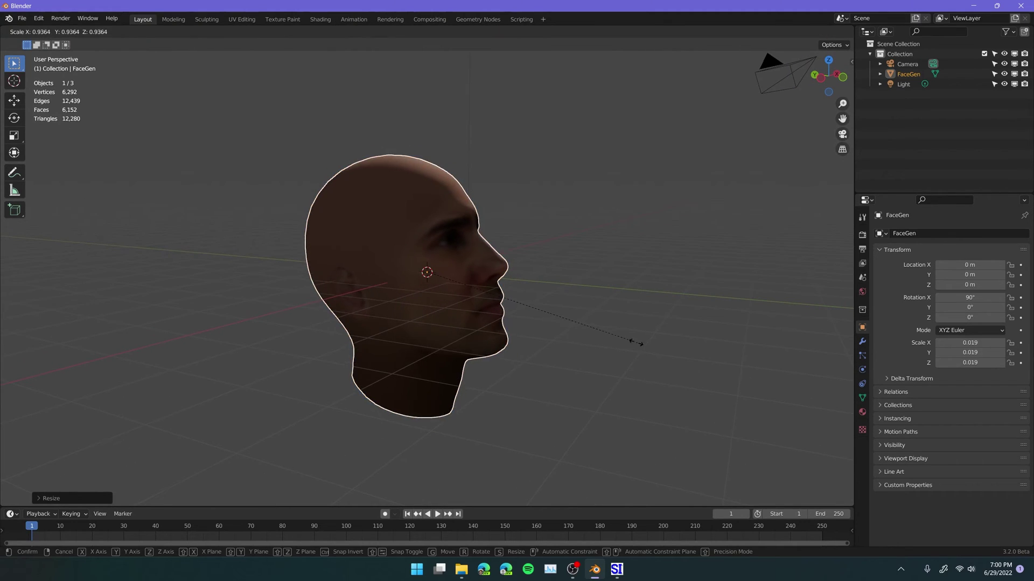
{"action": "left_click", "coordinate": [490, 290]}
{"action": "middle_click_drag", "start_coordinate": [490, 290], "coordinate": [458, 313]}
Step: Scale the head to 0.012 and tilt it 107° about the global X axis
{"action": "key", "text": "s"}
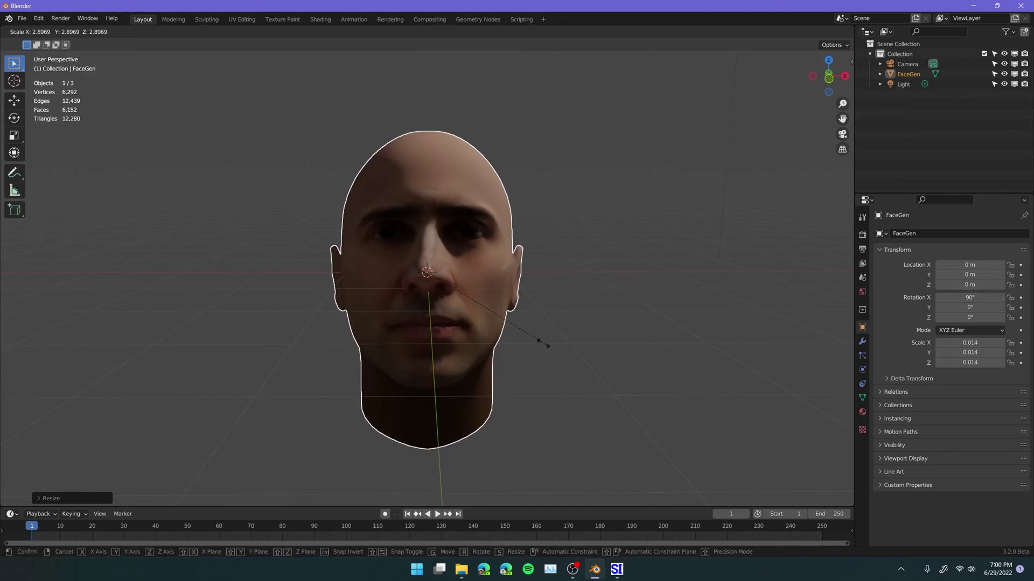
{"action": "left_click", "coordinate": [537, 341]}
{"action": "middle_click_drag", "start_coordinate": [538, 342], "coordinate": [498, 337]}
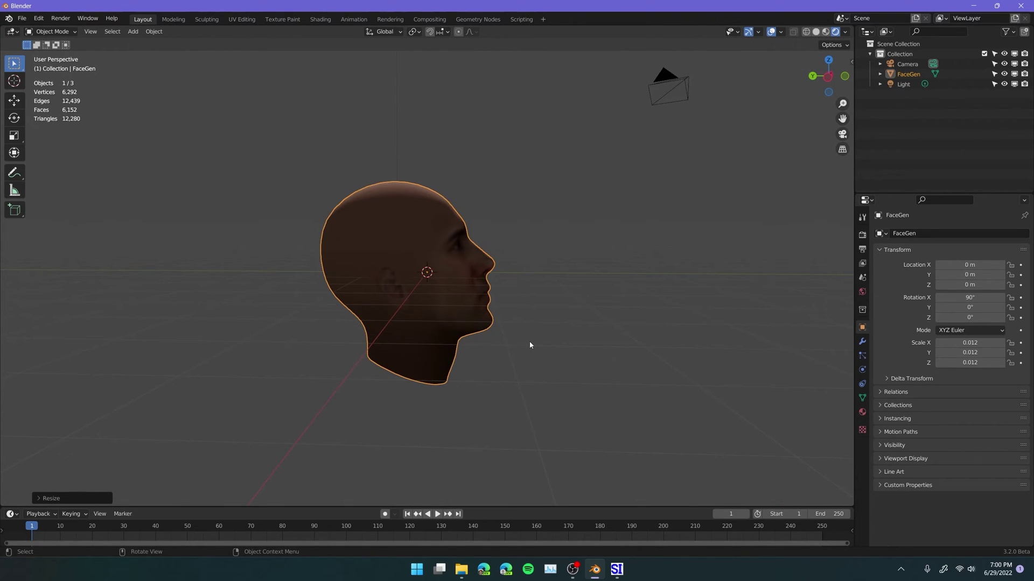
{"action": "key", "text": "r"}
{"action": "key", "text": "x"}
{"action": "left_click", "coordinate": [511, 373]}
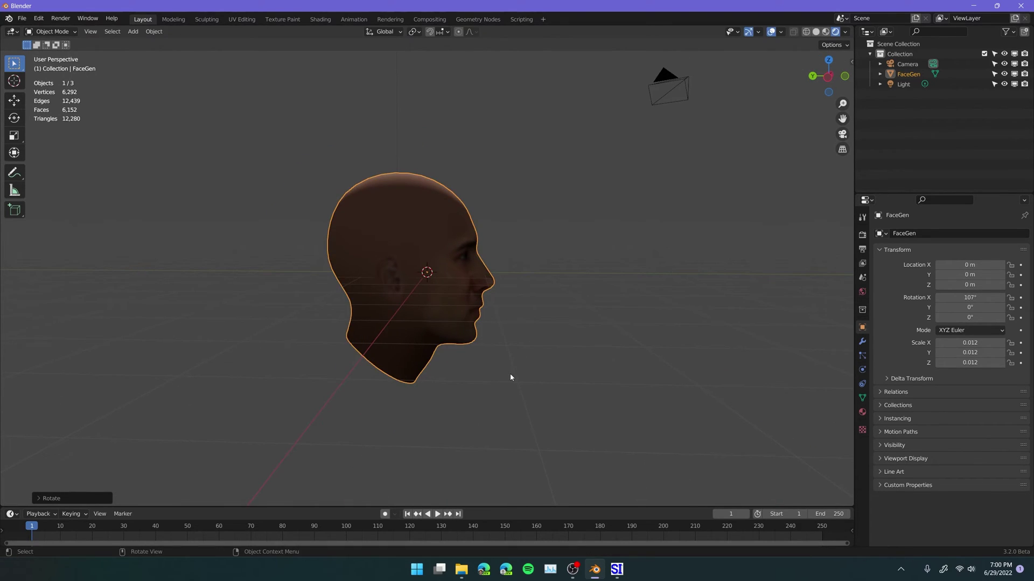
Step: Face the head front-on and view it in Material Preview shading
{"action": "middle_click_drag", "start_coordinate": [509, 373], "coordinate": [443, 357]}
{"action": "middle_click_drag", "start_coordinate": [543, 374], "coordinate": [512, 354]}
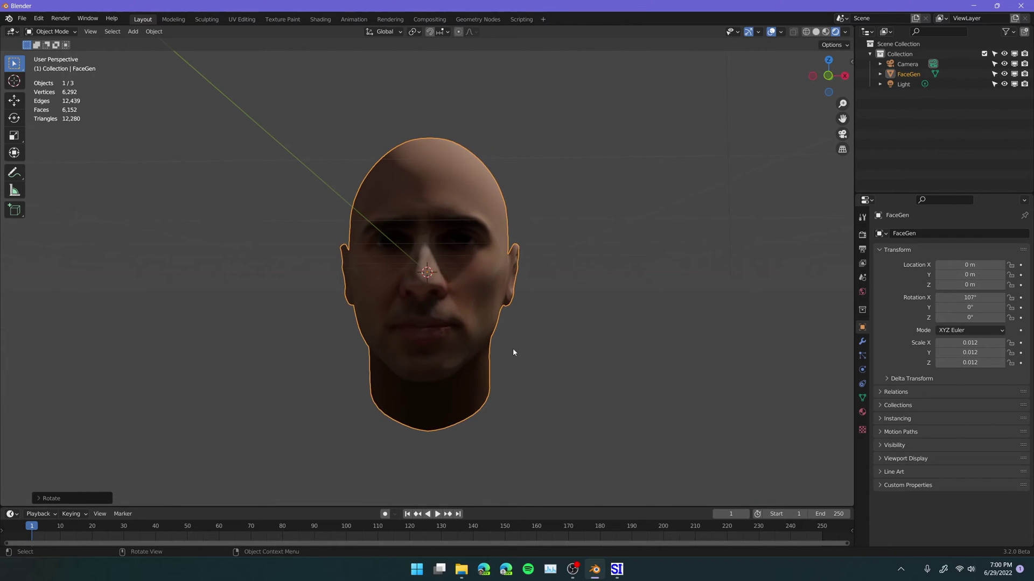
{"action": "scroll", "coordinate": [512, 353], "scroll_direction": "up", "scroll_amount": 4}
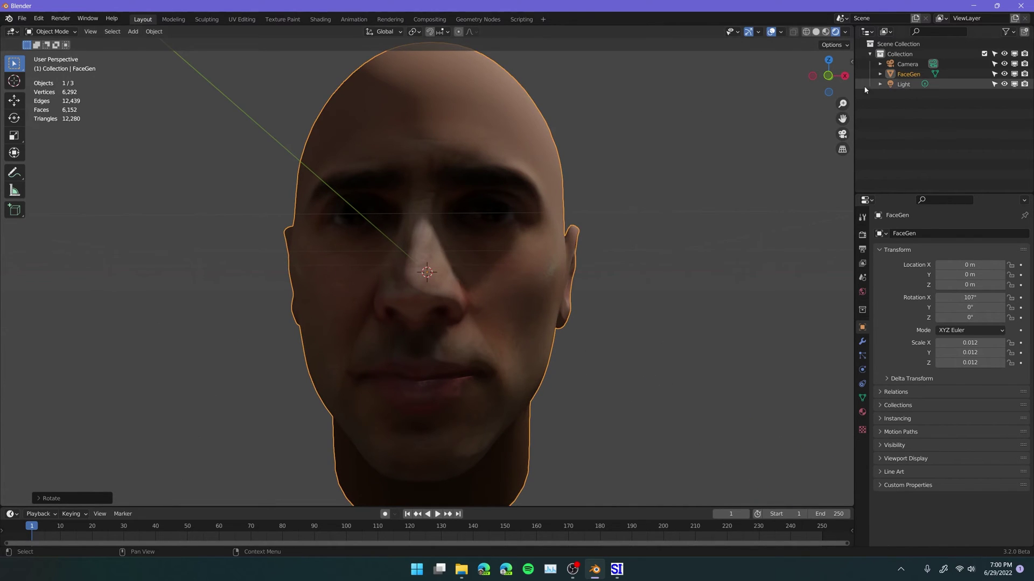
{"action": "left_click", "coordinate": [825, 31]}
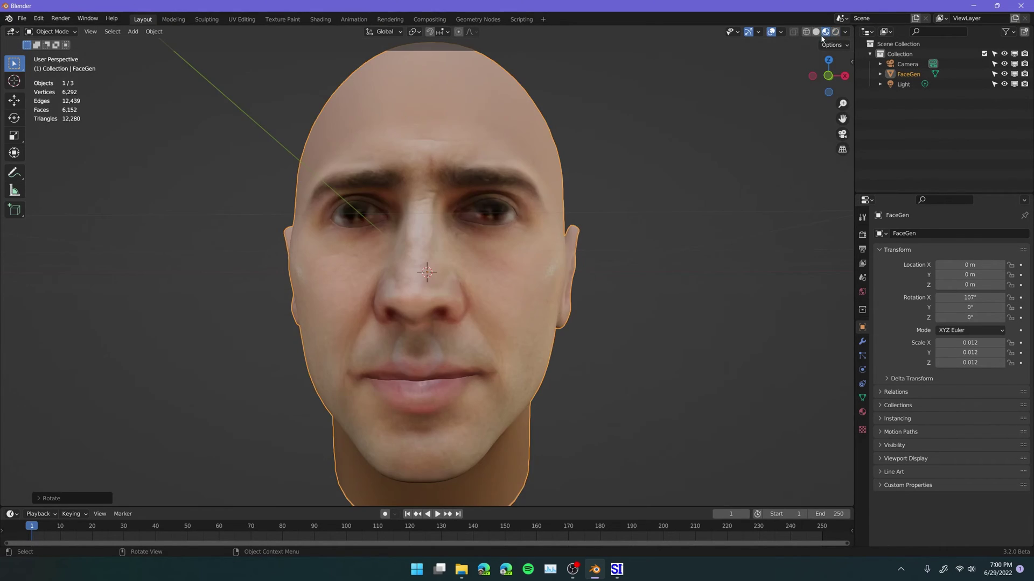
Step: In Edit Mode, box-select a patch of vertices by the eye, then clear the selection
{"action": "mouse_move", "coordinate": [582, 173]}
{"action": "middle_mouse_down"}
{"action": "mouse_move", "coordinate": [676, 201]}
{"action": "mouse_move", "coordinate": [538, 207]}
{"action": "mouse_move", "coordinate": [452, 225]}
{"action": "middle_mouse_up"}
{"action": "key", "text": "Tab"}
{"action": "left_click_drag", "start_coordinate": [452, 225], "coordinate": [481, 245]}
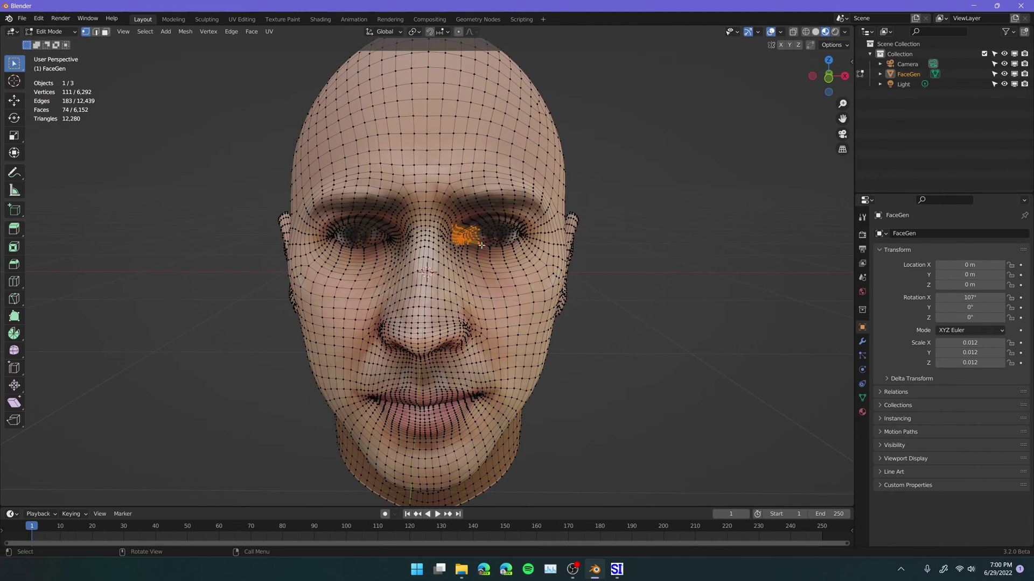
{"action": "left_click", "coordinate": [596, 346]}
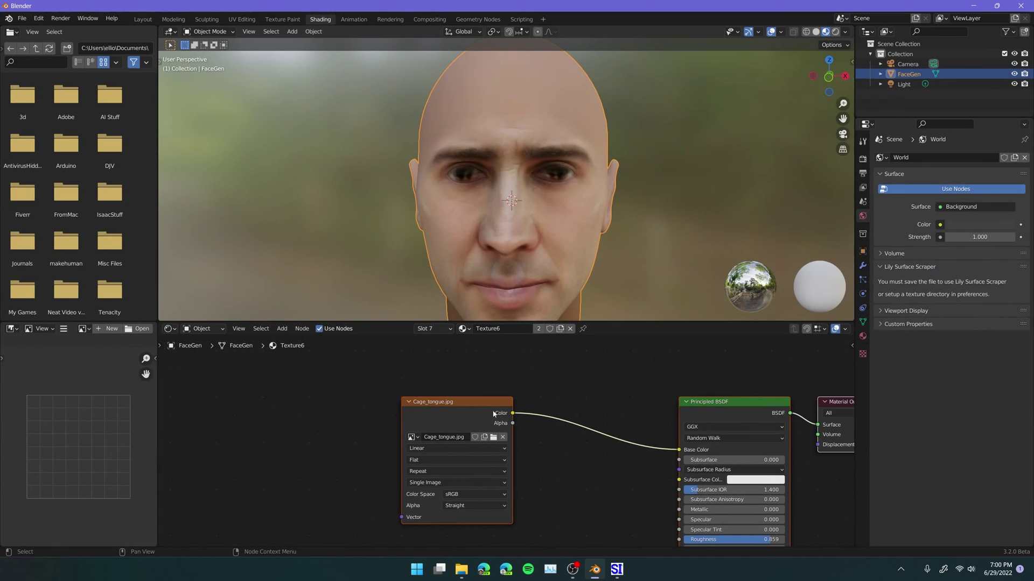
Step: Lower the skin's Principled BSDF Roughness and switch the viewport to Rendered shading
{"action": "middle_click_drag", "start_coordinate": [628, 397], "coordinate": [538, 369]}
{"action": "scroll", "coordinate": [583, 378], "scroll_direction": "down", "scroll_amount": 1}
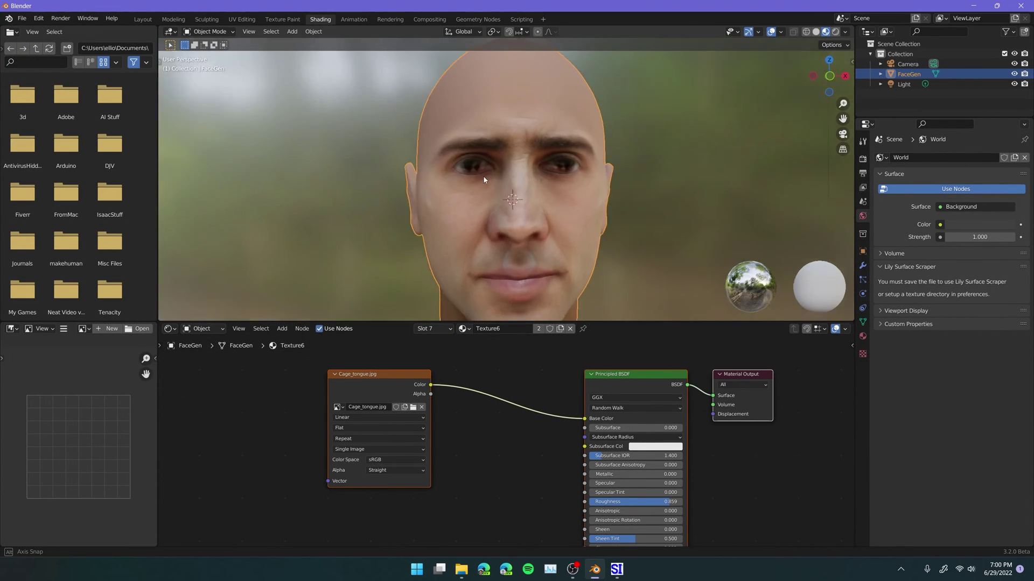
{"action": "middle_click_drag", "start_coordinate": [539, 215], "coordinate": [636, 226]}
{"action": "scroll", "coordinate": [542, 458], "scroll_direction": "down", "scroll_amount": 1}
{"action": "scroll", "coordinate": [542, 458], "scroll_direction": "up", "scroll_amount": 3}
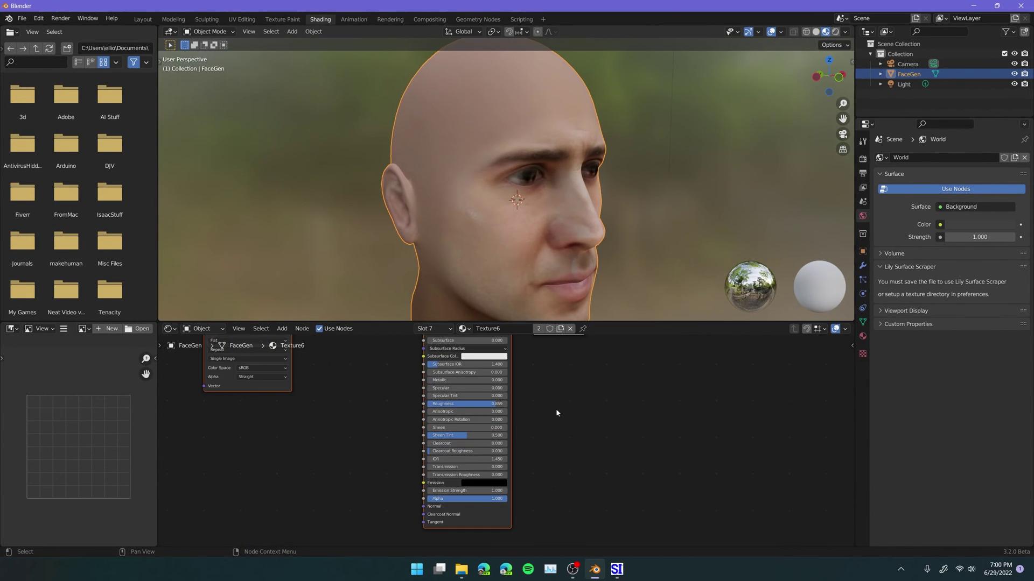
{"action": "scroll", "coordinate": [595, 252], "scroll_direction": "up", "scroll_amount": 2}
{"action": "scroll", "coordinate": [595, 251], "scroll_direction": "up", "scroll_amount": 2}
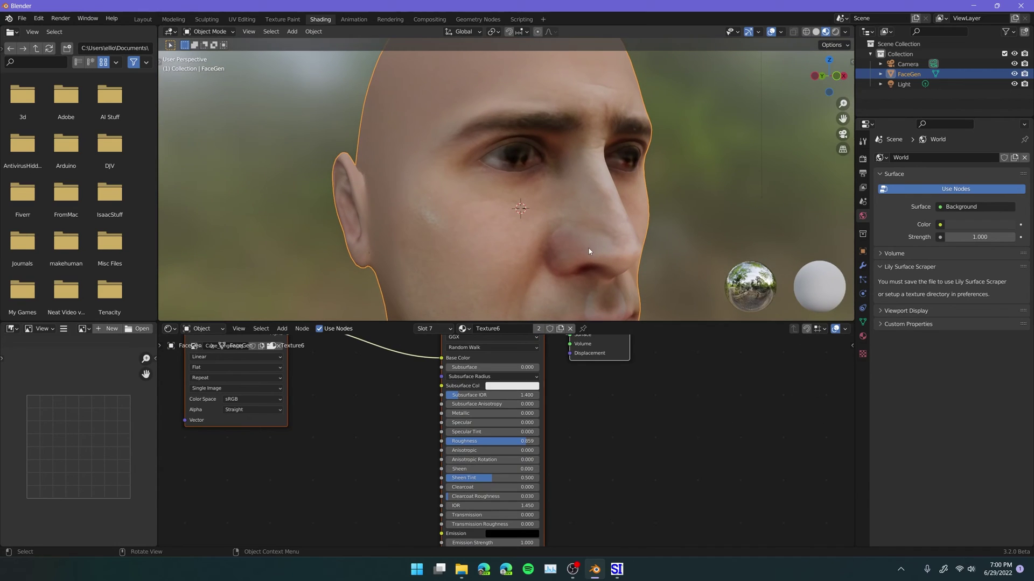
{"action": "scroll", "coordinate": [593, 425], "scroll_direction": "up", "scroll_amount": 2}
{"action": "mouse_move", "coordinate": [529, 441]}
{"action": "left_mouse_down"}
{"action": "mouse_move", "coordinate": [447, 441]}
{"action": "mouse_move", "coordinate": [552, 439]}
{"action": "mouse_move", "coordinate": [463, 441]}
{"action": "mouse_move", "coordinate": [539, 441]}
{"action": "left_mouse_up"}
{"action": "left_click", "coordinate": [835, 31]}
Step: Set the skin's Roughness to 0.735 for a matte, less glossy look
{"action": "middle_click_drag", "start_coordinate": [579, 386], "coordinate": [601, 435]}
{"action": "scroll", "coordinate": [594, 430], "scroll_direction": "down", "scroll_amount": 1}
{"action": "left_click_drag", "start_coordinate": [557, 467], "coordinate": [533, 466]}
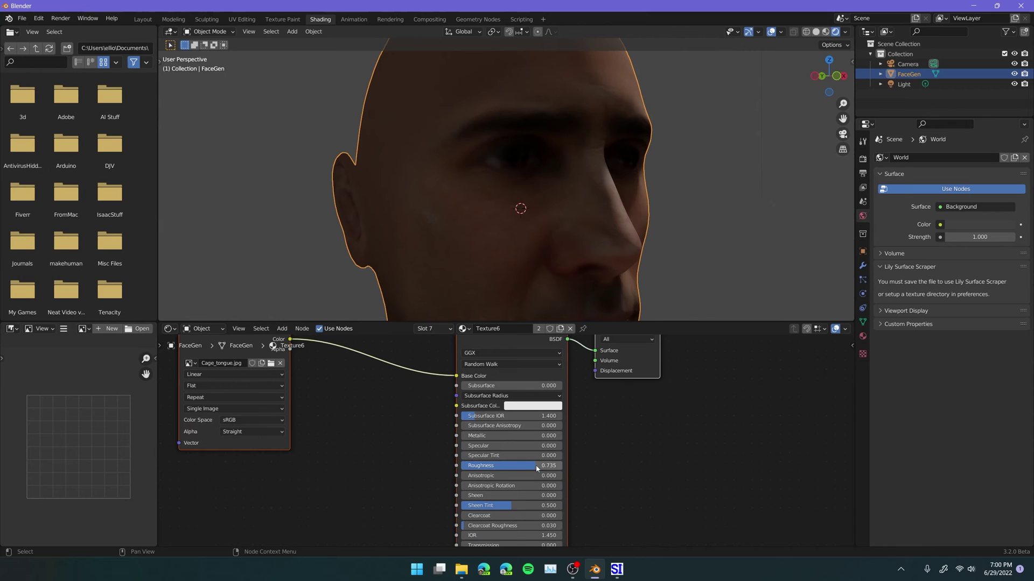
{"action": "middle_click_drag", "start_coordinate": [623, 155], "coordinate": [598, 180]}
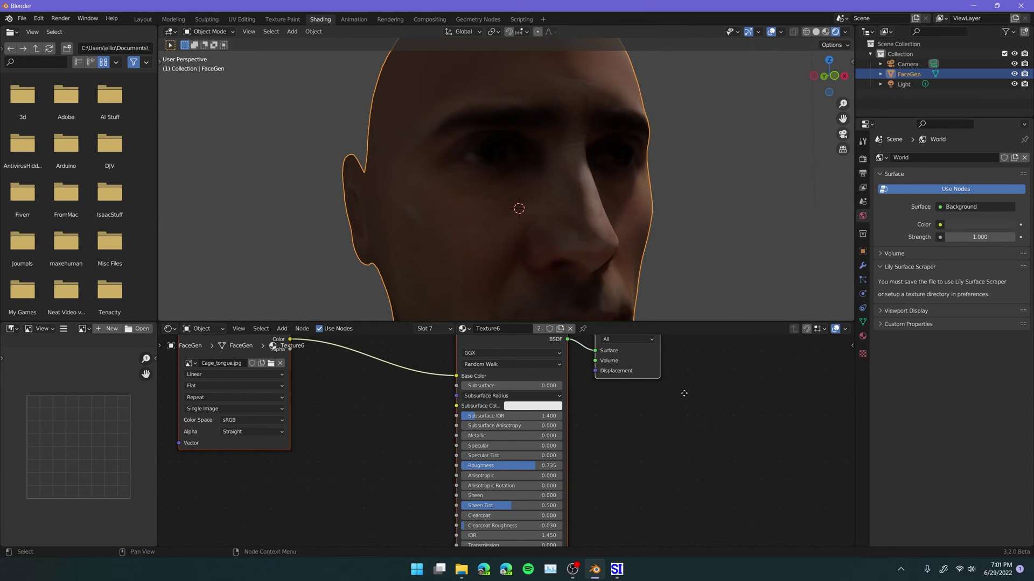
Step: Add subsurface scattering to the skin with Subsurface at 0.564
{"action": "middle_click_drag", "start_coordinate": [684, 393], "coordinate": [654, 445]}
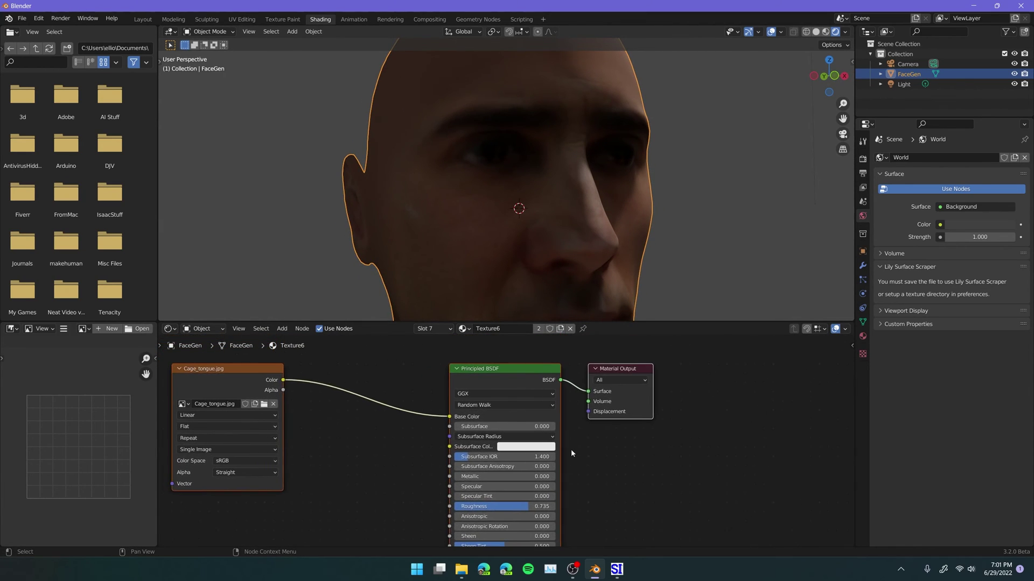
{"action": "scroll", "coordinate": [570, 449], "scroll_direction": "up", "scroll_amount": 2}
{"action": "left_click_drag", "start_coordinate": [500, 422], "coordinate": [578, 422]}
{"action": "middle_click_drag", "start_coordinate": [581, 199], "coordinate": [526, 206]}
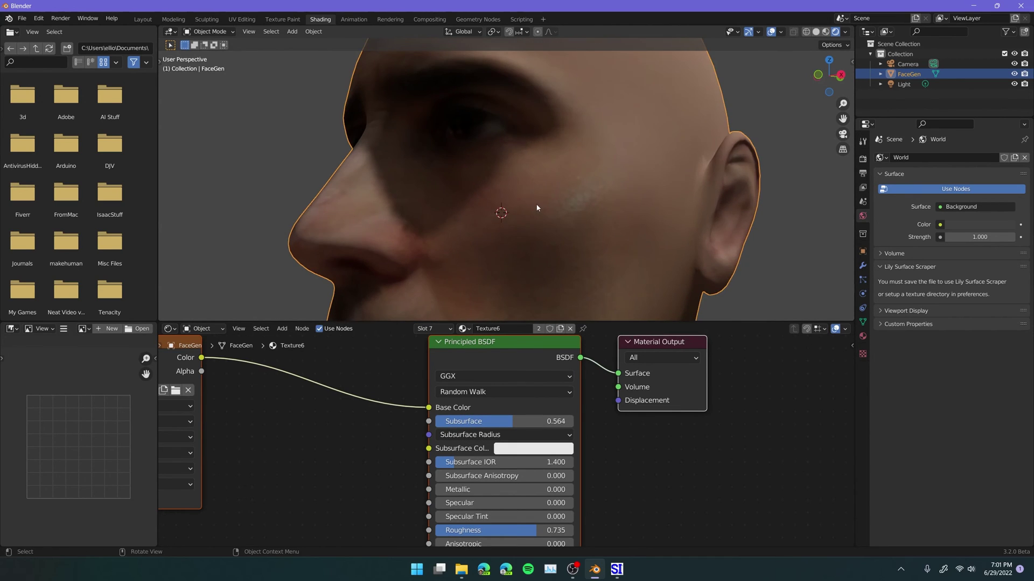
Step: Set the render engine to Cycles with GPU Compute as the device
{"action": "scroll", "coordinate": [539, 208], "scroll_direction": "up", "scroll_amount": 6}
{"action": "left_click", "coordinate": [862, 159]}
{"action": "left_click", "coordinate": [949, 157]}
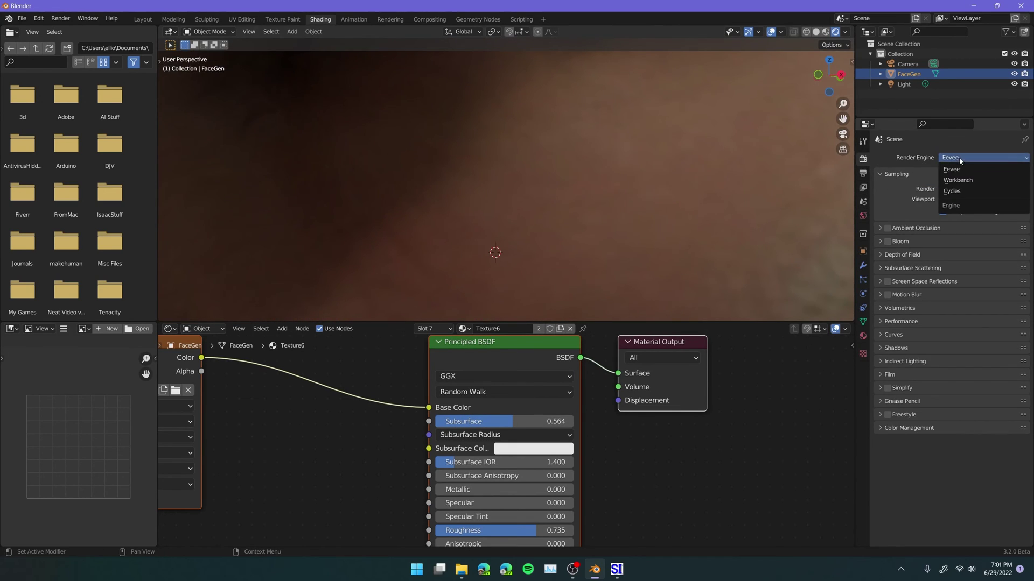
{"action": "left_click", "coordinate": [955, 192]}
{"action": "left_click", "coordinate": [954, 182]}
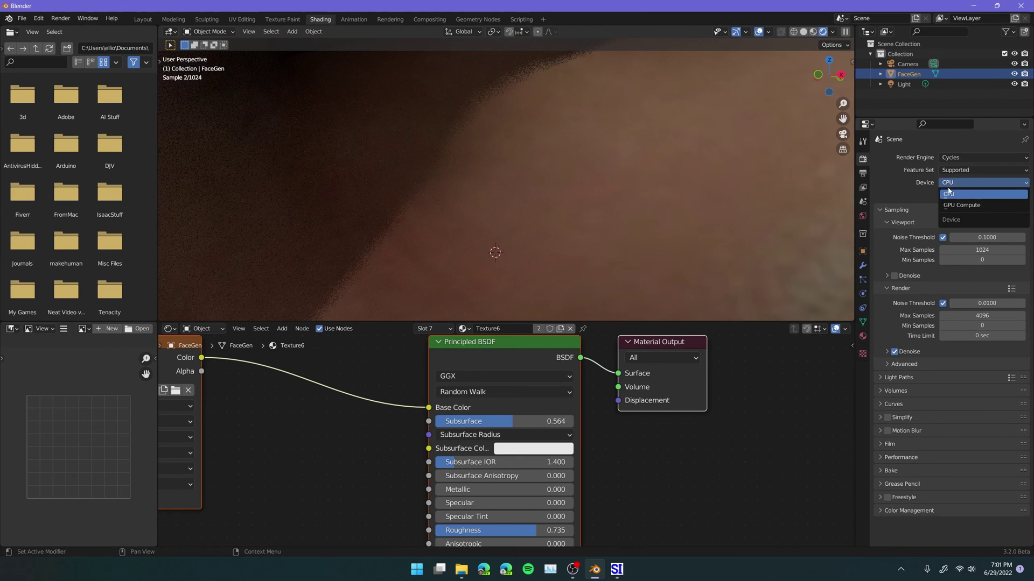
{"action": "left_click", "coordinate": [950, 205]}
Step: Raise the skin's Subsurface value to 0.731
{"action": "scroll", "coordinate": [492, 219], "scroll_direction": "down", "scroll_amount": 5}
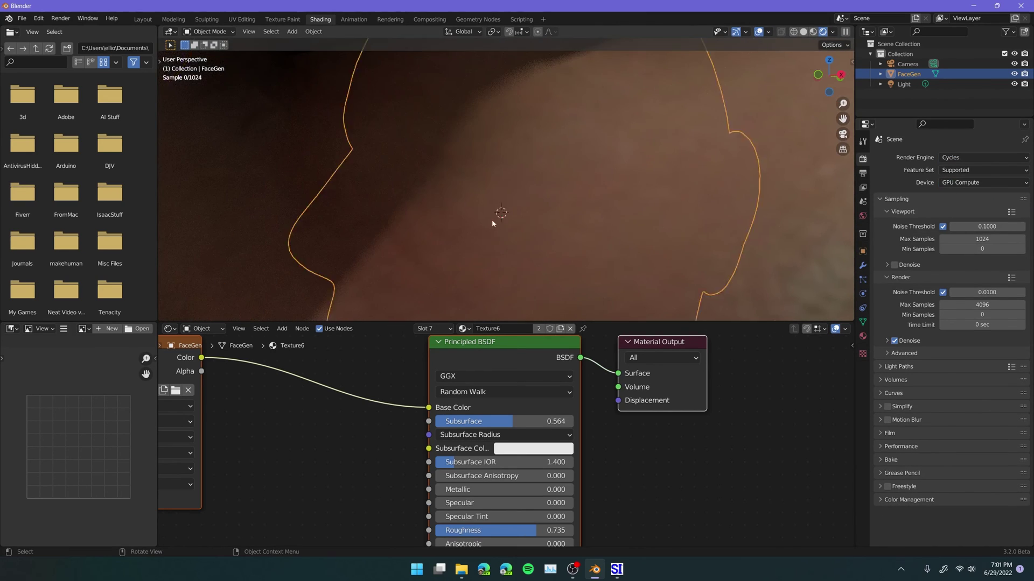
{"action": "mouse_move", "coordinate": [487, 218]}
{"action": "middle_mouse_down"}
{"action": "mouse_move", "coordinate": [597, 233]}
{"action": "mouse_move", "coordinate": [503, 212]}
{"action": "middle_mouse_up"}
{"action": "scroll", "coordinate": [515, 225], "scroll_direction": "up", "scroll_amount": 5}
{"action": "left_click_drag", "start_coordinate": [533, 421], "coordinate": [556, 421]}
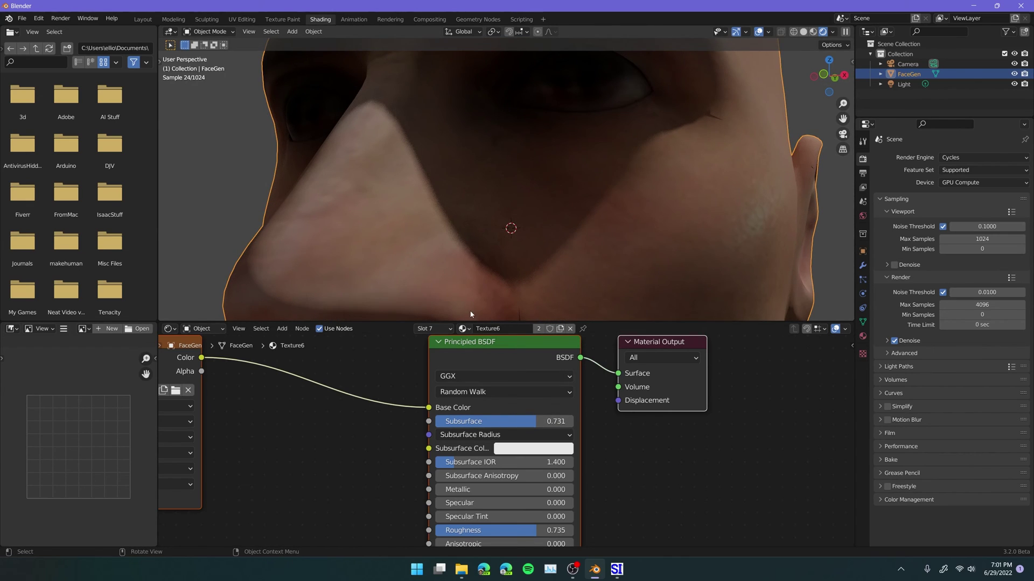
Step: Orbit the head from a side view back to the front to check the skin shading
{"action": "scroll", "coordinate": [395, 447], "scroll_direction": "down", "scroll_amount": 2}
{"action": "middle_click_drag", "start_coordinate": [396, 447], "coordinate": [438, 377]}
{"action": "middle_click_drag", "start_coordinate": [545, 148], "coordinate": [623, 143]}
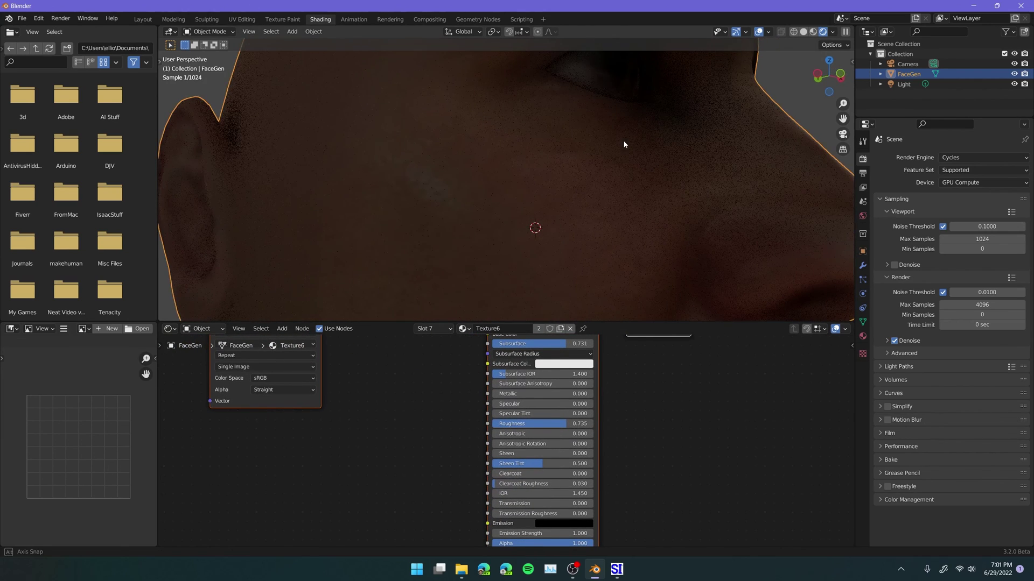
{"action": "scroll", "coordinate": [528, 186], "scroll_direction": "down", "scroll_amount": 6}
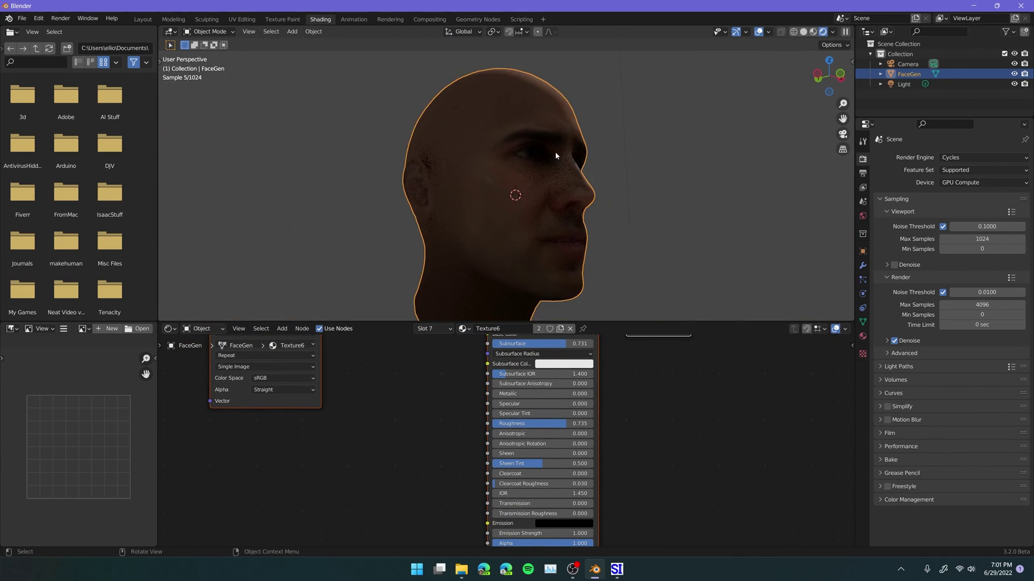
{"action": "middle_click_drag", "start_coordinate": [554, 152], "coordinate": [495, 171]}
{"action": "scroll", "coordinate": [496, 170], "scroll_direction": "down", "scroll_amount": 7}
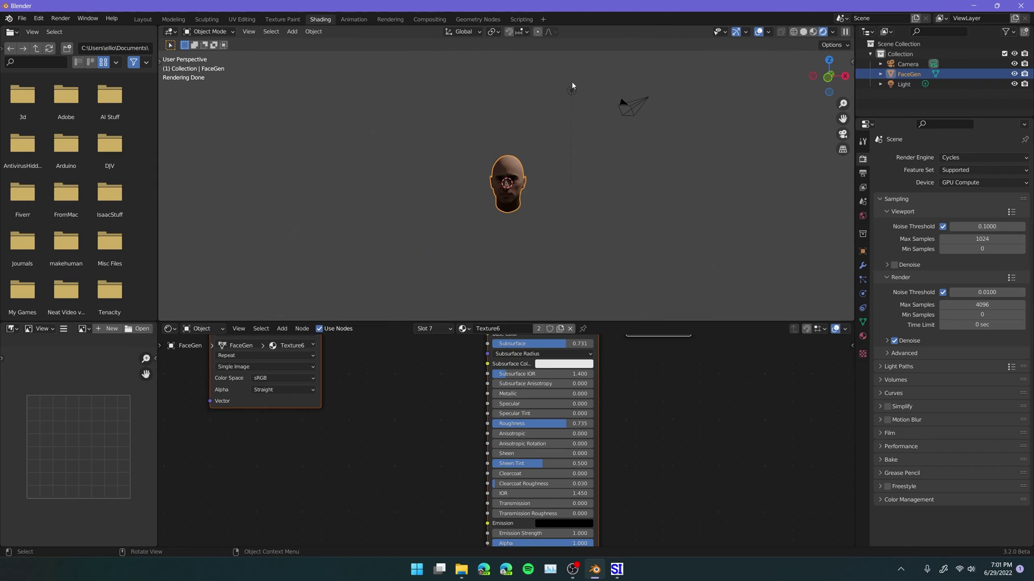
Step: Move the scene light along the Y axis in front of the face, then zoom in on the head
{"action": "left_click", "coordinate": [571, 88]}
{"action": "key", "text": "g"}
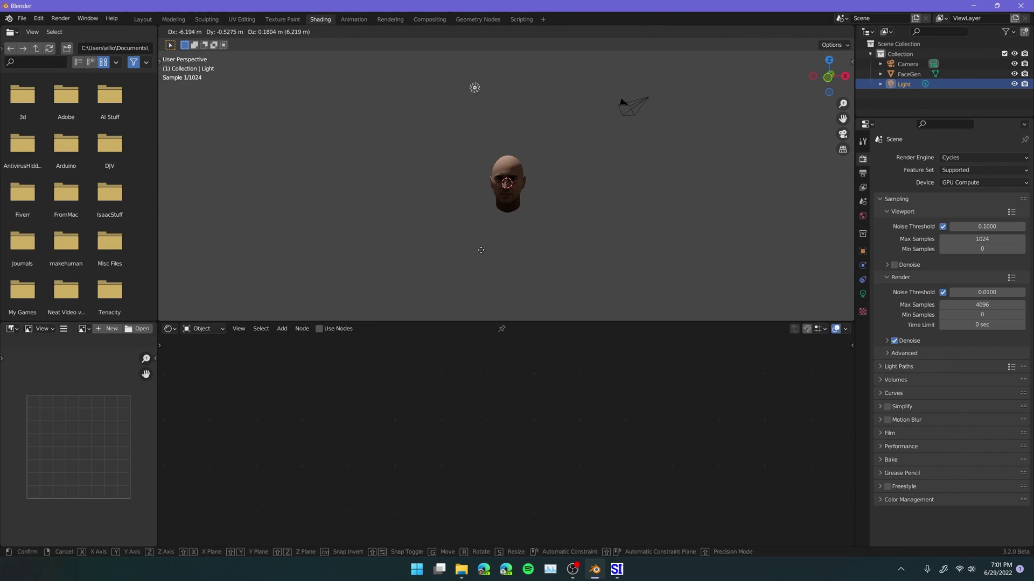
{"action": "key", "text": "x"}
{"action": "key", "text": "y"}
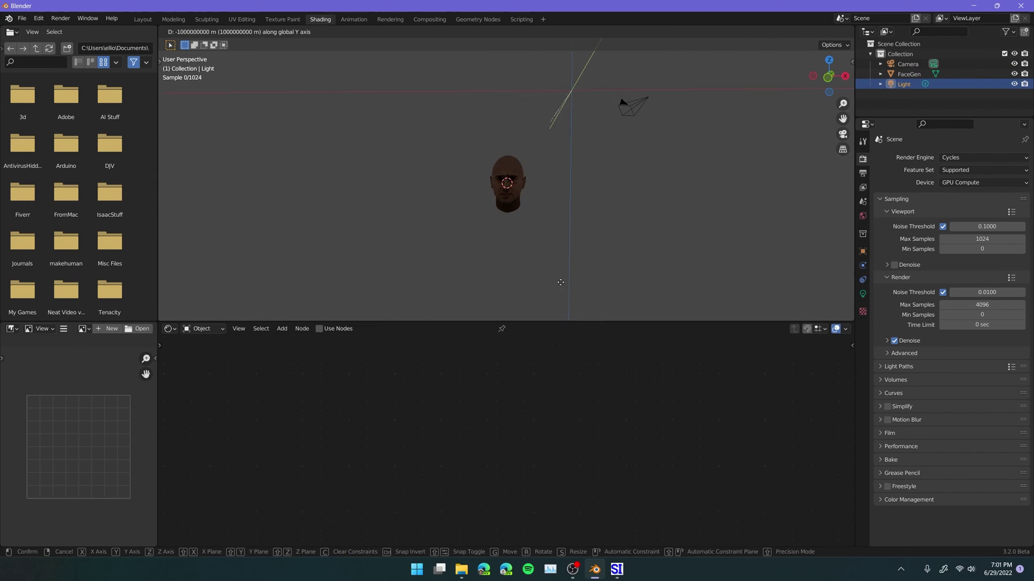
{"action": "left_click", "coordinate": [482, 151]}
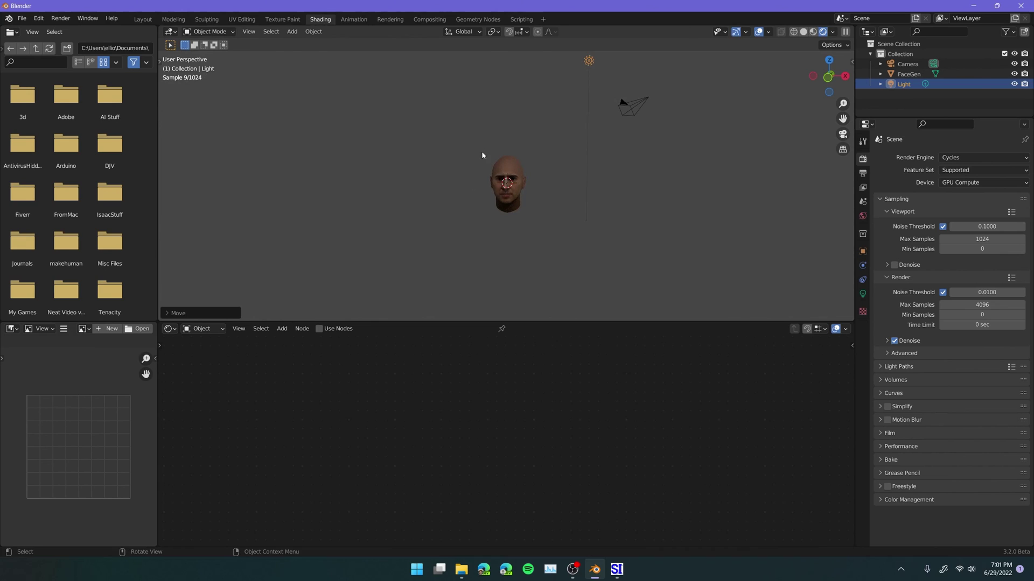
{"action": "scroll", "coordinate": [540, 216], "scroll_direction": "up", "scroll_amount": 6}
{"action": "mouse_move", "coordinate": [541, 216]}
{"action": "middle_mouse_down"}
{"action": "mouse_move", "coordinate": [548, 206]}
{"action": "mouse_move", "coordinate": [528, 212]}
{"action": "middle_mouse_up"}
{"action": "scroll", "coordinate": [548, 206], "scroll_direction": "up", "scroll_amount": 4}
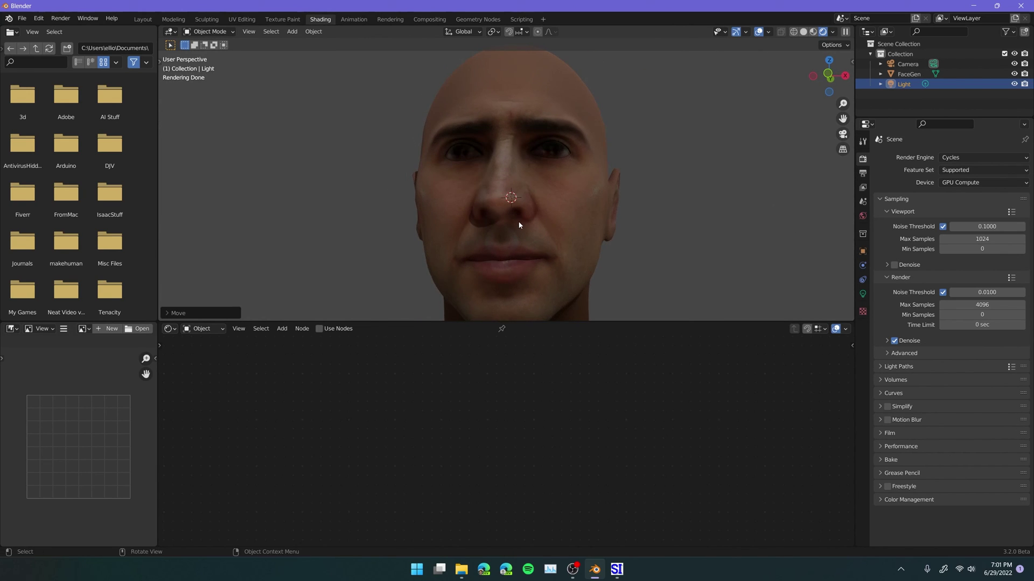